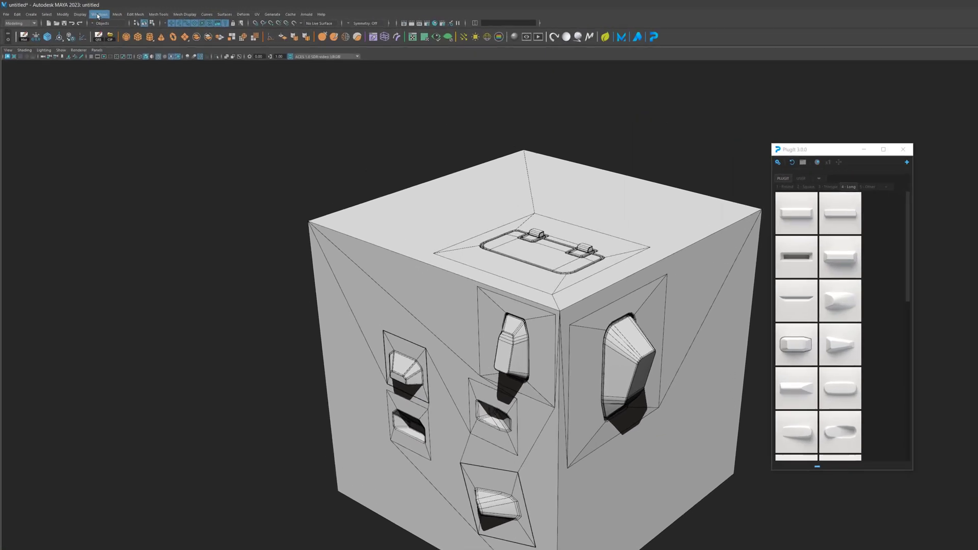
- Search the Plug-in Manager for mtoa, check its load settings, and close the manager
{"action": "left_click", "coordinate": [89, 11]}
{"action": "mouse_move", "coordinate": [113, 17]}
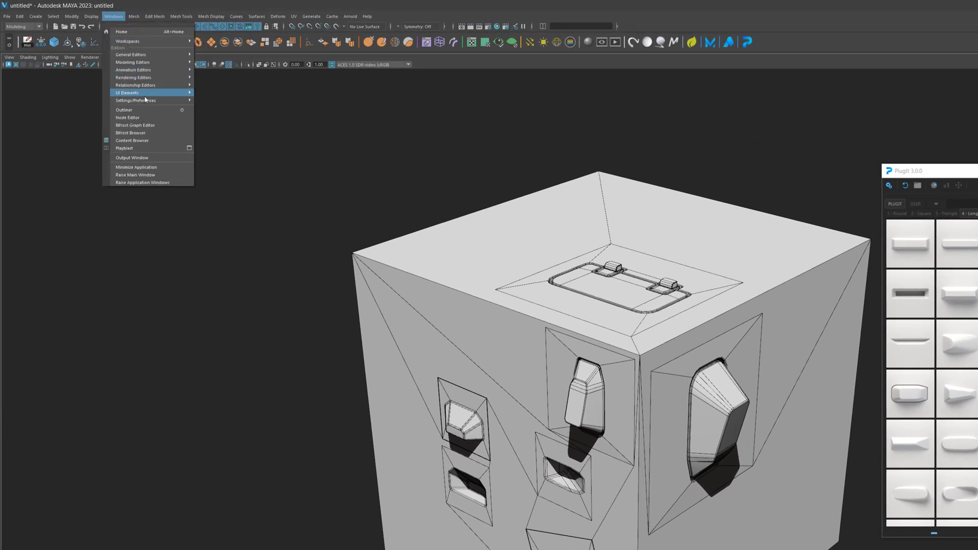
{"action": "mouse_move", "coordinate": [147, 100]}
{"action": "left_click", "coordinate": [230, 157]}
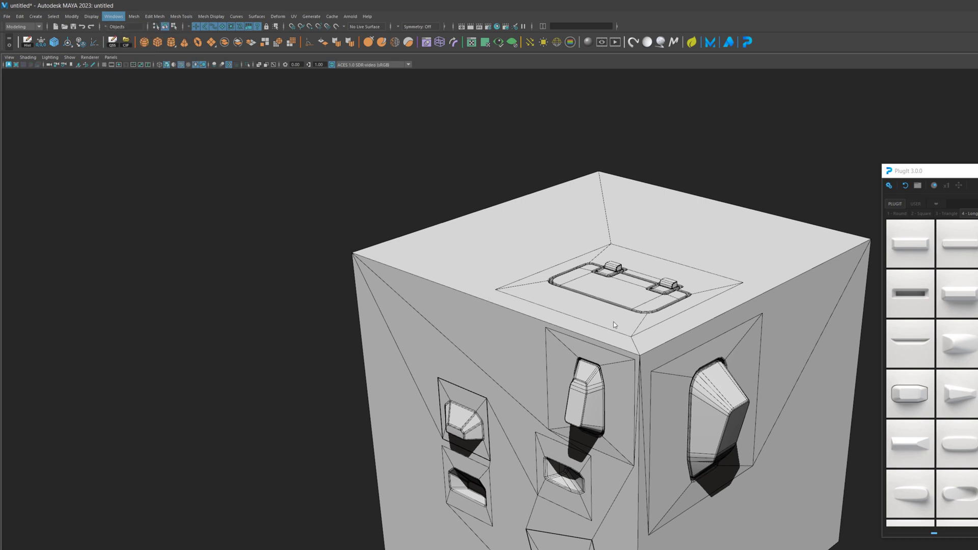
{"action": "left_click_drag", "start_coordinate": [225, 167], "coordinate": [530, 193]}
{"action": "type", "text": "mtoa"}
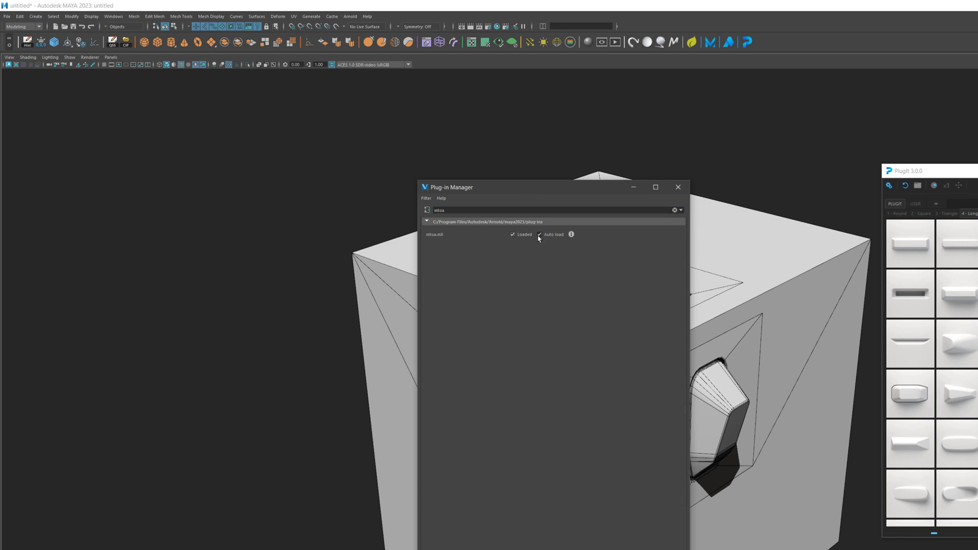
{"action": "left_click", "coordinate": [678, 187]}
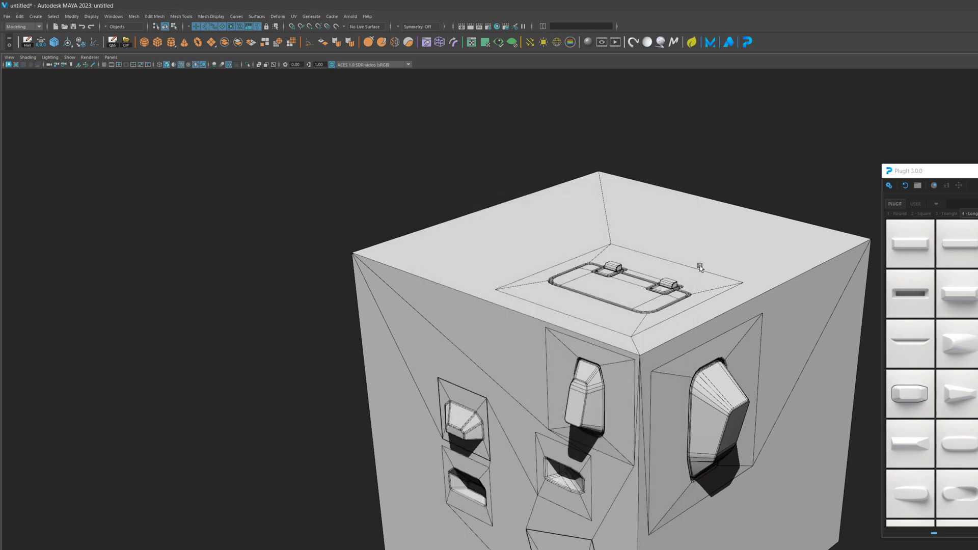
- Find the recessed round-bar handle among the Long plugs in the PlugIt library and open its plug scene
{"action": "left_click_drag", "start_coordinate": [700, 265], "coordinate": [682, 284], "text": "alt"}
{"action": "middle_click_drag", "start_coordinate": [742, 275], "coordinate": [726, 290], "text": "alt"}
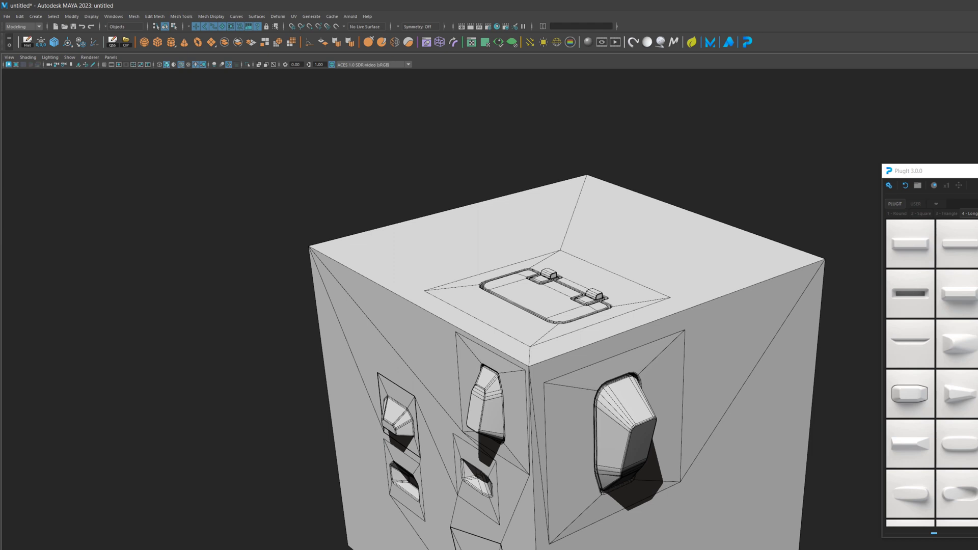
{"action": "left_click_drag", "start_coordinate": [724, 135], "coordinate": [578, 417]}
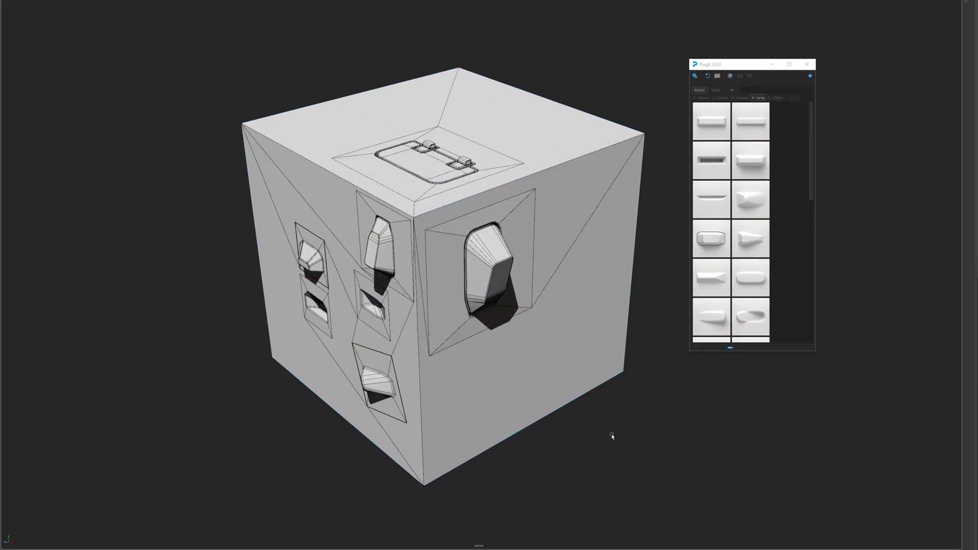
{"action": "left_click_drag", "start_coordinate": [813, 166], "coordinate": [813, 168]}
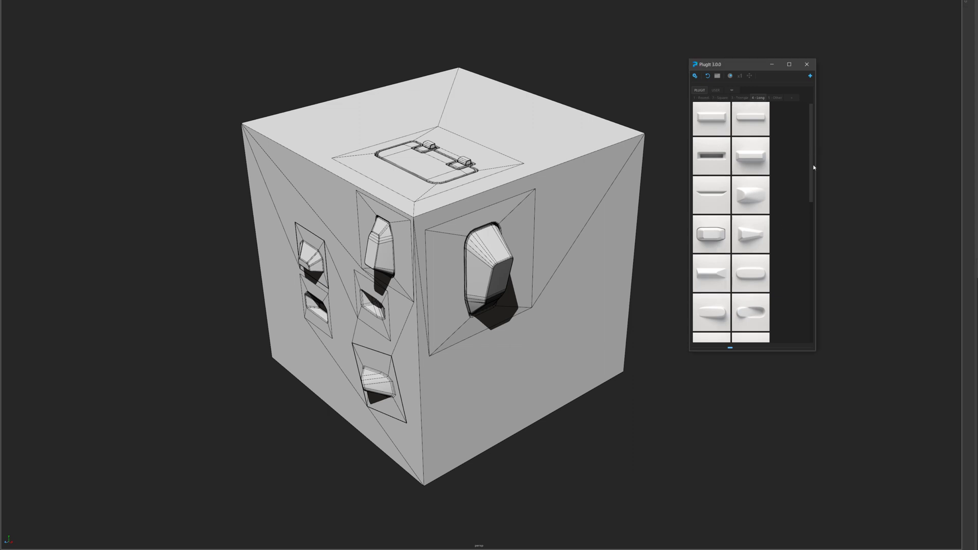
{"action": "scroll", "coordinate": [814, 168], "scroll_direction": "down", "scroll_amount": 8}
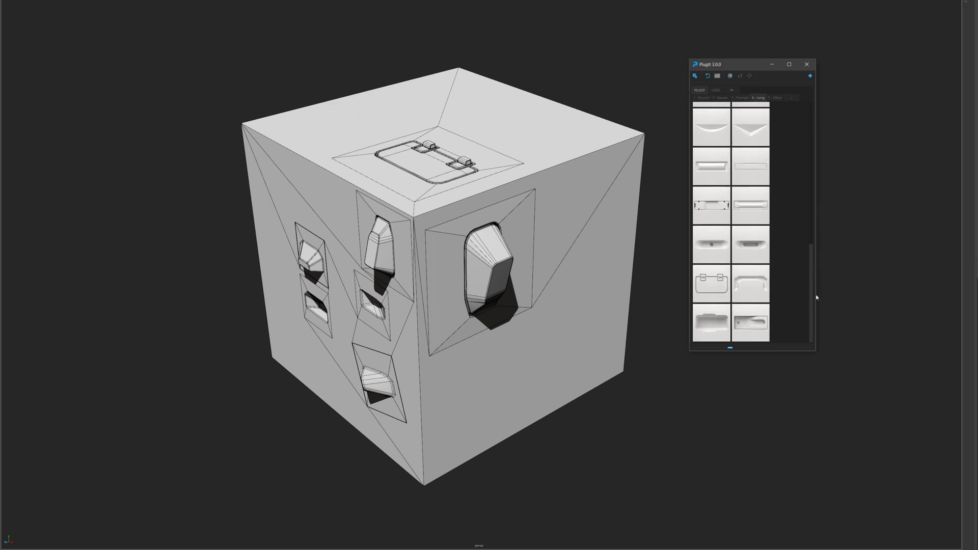
{"action": "right_click", "coordinate": [751, 206]}
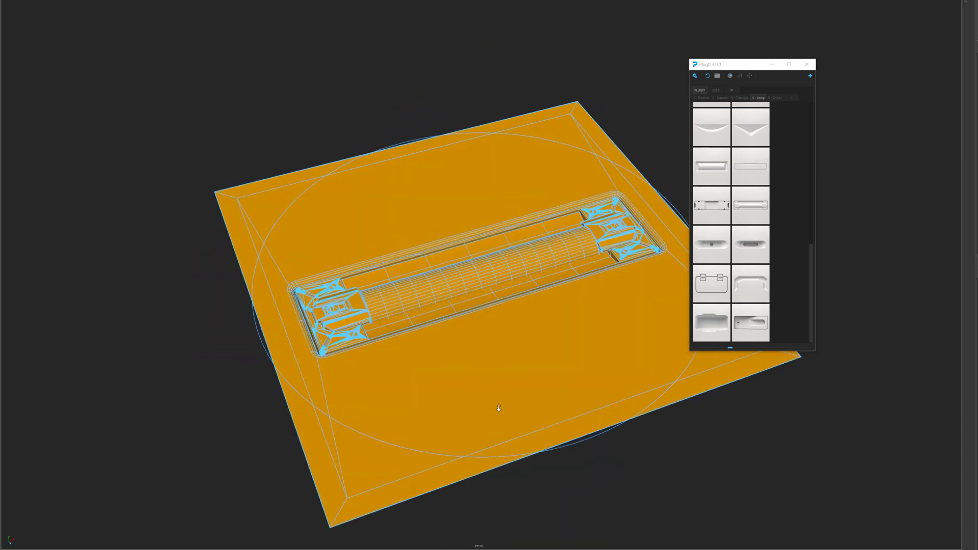
- Examine the handle plug's mesh from several angles and show it in shaded display
{"action": "right_click_drag", "start_coordinate": [499, 408], "coordinate": [540, 423], "text": "alt"}
{"action": "middle_click_drag", "start_coordinate": [220, 441], "coordinate": [351, 387], "text": "alt"}
{"action": "left_click_drag", "start_coordinate": [352, 388], "coordinate": [353, 444], "text": "alt"}
{"action": "right_click_drag", "start_coordinate": [188, 350], "coordinate": [248, 350], "text": "alt"}
{"action": "middle_click_drag", "start_coordinate": [248, 350], "coordinate": [358, 341], "text": "alt"}
{"action": "left_click_drag", "start_coordinate": [358, 342], "coordinate": [479, 326], "text": "alt"}
{"action": "left_click", "coordinate": [484, 483]}
{"action": "right_click_drag", "start_coordinate": [485, 482], "coordinate": [545, 433], "text": "alt"}
{"action": "left_click_drag", "start_coordinate": [489, 286], "coordinate": [550, 229], "text": "alt"}
{"action": "key", "text": "5"}
- Select the connected faces of the handle's recess and end brackets to inspect that piece
{"action": "mouse_move", "coordinate": [551, 229]}
{"action": "right_mouse_down", "text": "alt"}
{"action": "mouse_move", "coordinate": [474, 199]}
{"action": "mouse_move", "coordinate": [407, 148]}
{"action": "right_mouse_up", "text": "alt"}
{"action": "mouse_move", "coordinate": [406, 143]}
{"action": "right_mouse_down"}
{"action": "mouse_move", "coordinate": [406, 166]}
{"action": "mouse_move", "coordinate": [358, 113]}
{"action": "right_mouse_up"}
{"action": "left_click", "coordinate": [405, 165]}
{"action": "double_click", "coordinate": [404, 165]}
{"action": "middle_click_drag", "start_coordinate": [358, 114], "coordinate": [388, 270], "text": "alt"}
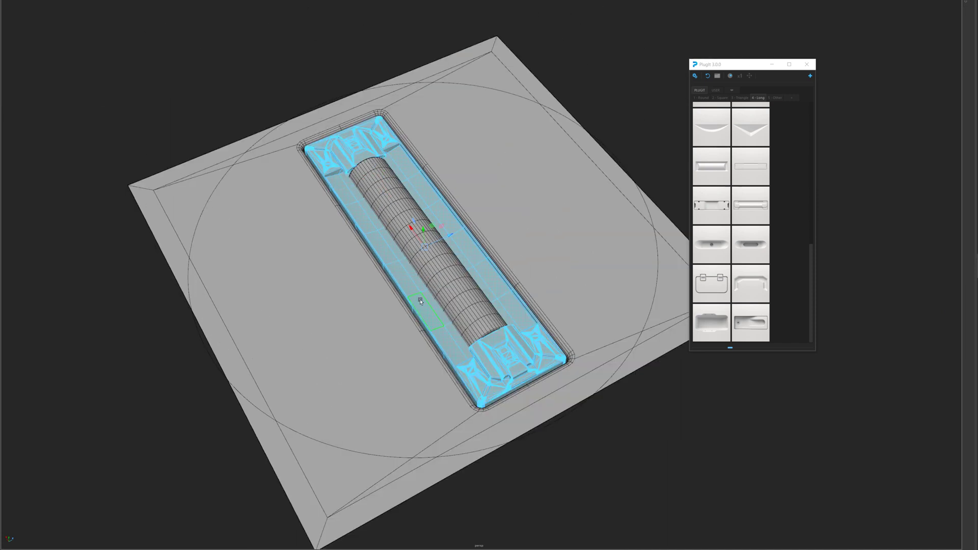
{"action": "left_click_drag", "start_coordinate": [420, 299], "coordinate": [426, 159], "text": "alt"}
{"action": "left_click_drag", "start_coordinate": [377, 279], "coordinate": [336, 384], "text": "alt"}
{"action": "double_click", "coordinate": [400, 276]}
- Inspect separate parts of the handle, undo the last four operations, and clear the selection
{"action": "key", "text": "F8"}
{"action": "left_click", "coordinate": [376, 163]}
{"action": "left_click", "coordinate": [357, 191]}
{"action": "key", "text": "F8"}
{"action": "key", "text": "ctrl+z"}
{"action": "key", "text": "ctrl+z"}
{"action": "key", "text": "ctrl+z"}
{"action": "key", "text": "ctrl+z"}
{"action": "right_click_drag", "start_coordinate": [336, 384], "coordinate": [382, 340]}
{"action": "scroll", "coordinate": [382, 340], "scroll_direction": "down", "scroll_amount": 3}
{"action": "left_click_drag", "start_coordinate": [382, 341], "coordinate": [336, 357], "text": "alt"}
{"action": "left_click", "coordinate": [336, 357]}
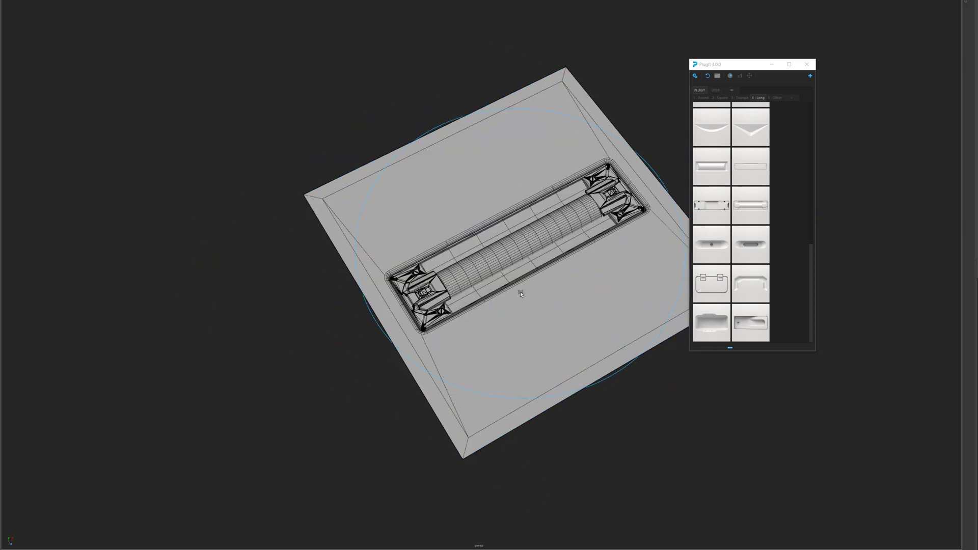
- Start a new Plug Creation scene from the PlugIt window without saving the current scene
{"action": "left_click_drag", "start_coordinate": [606, 283], "coordinate": [540, 281], "text": "alt"}
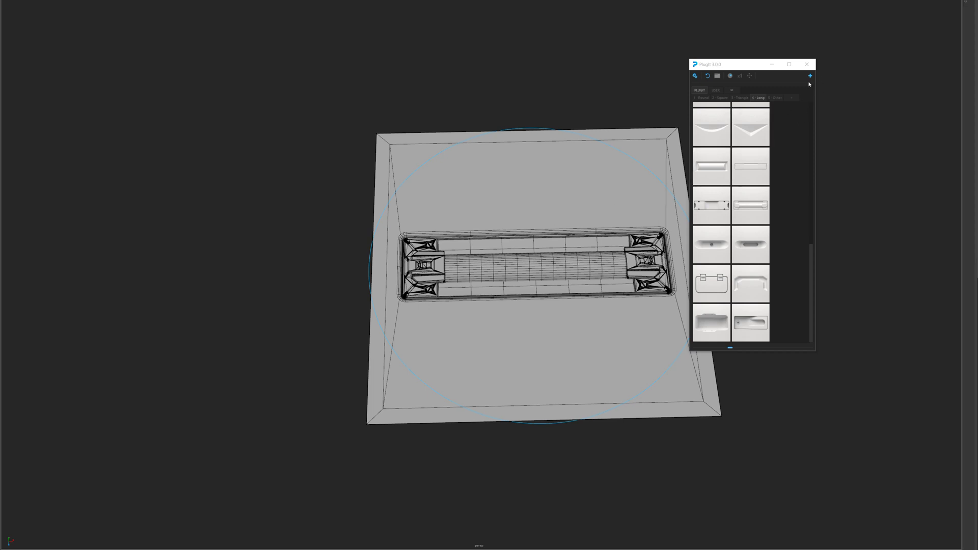
{"action": "middle_click_drag", "start_coordinate": [617, 202], "coordinate": [535, 202], "text": "alt"}
{"action": "left_click_drag", "start_coordinate": [535, 202], "coordinate": [494, 266], "text": "alt"}
{"action": "scroll", "coordinate": [494, 266], "scroll_direction": "up", "scroll_amount": 1}
{"action": "left_click_drag", "start_coordinate": [730, 66], "coordinate": [721, 61]}
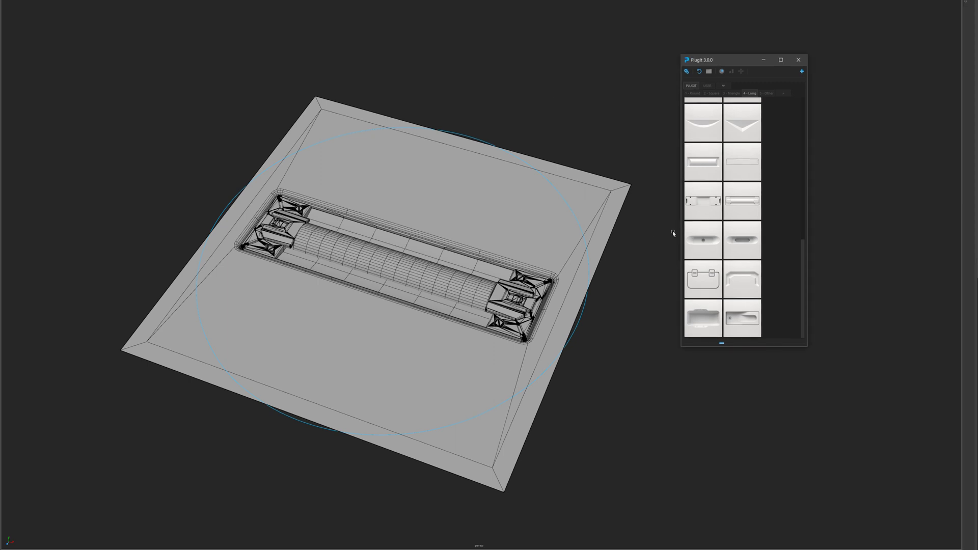
{"action": "left_click", "coordinate": [802, 72]}
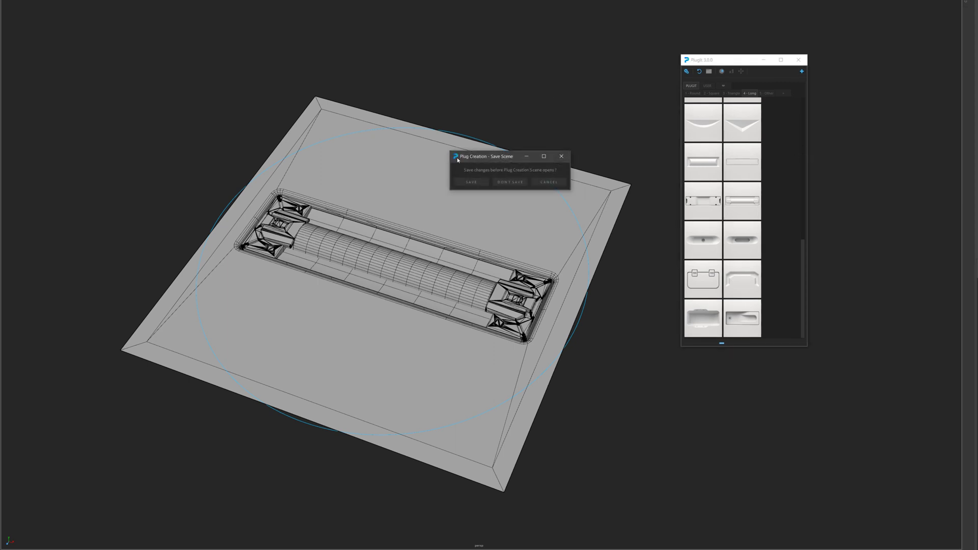
{"action": "left_click", "coordinate": [510, 182]}
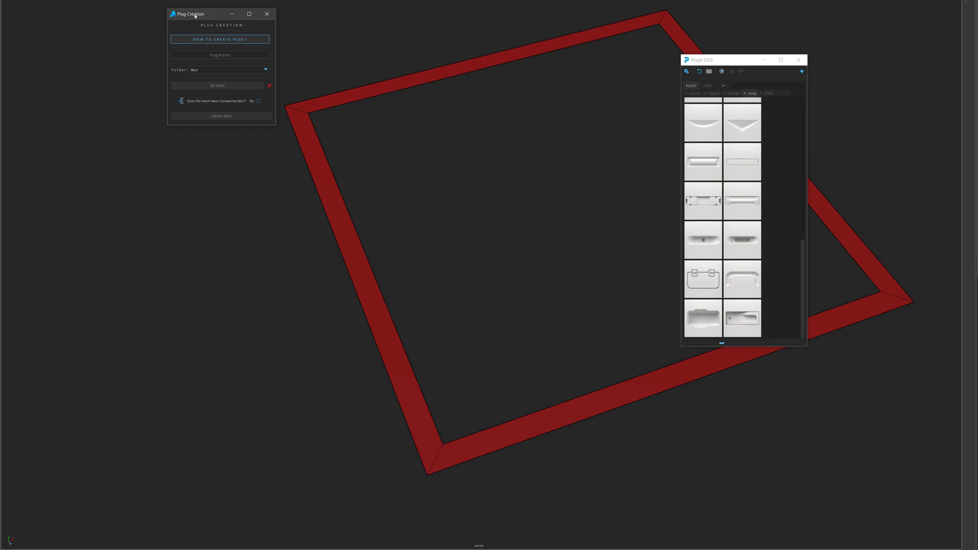
- Move the PlugIt and Plug Creation windows clear of the red border template
{"action": "mouse_move", "coordinate": [195, 16]}
{"action": "left_mouse_down"}
{"action": "mouse_move", "coordinate": [207, 29]}
{"action": "mouse_move", "coordinate": [175, 31]}
{"action": "mouse_move", "coordinate": [204, 30]}
{"action": "left_mouse_up"}
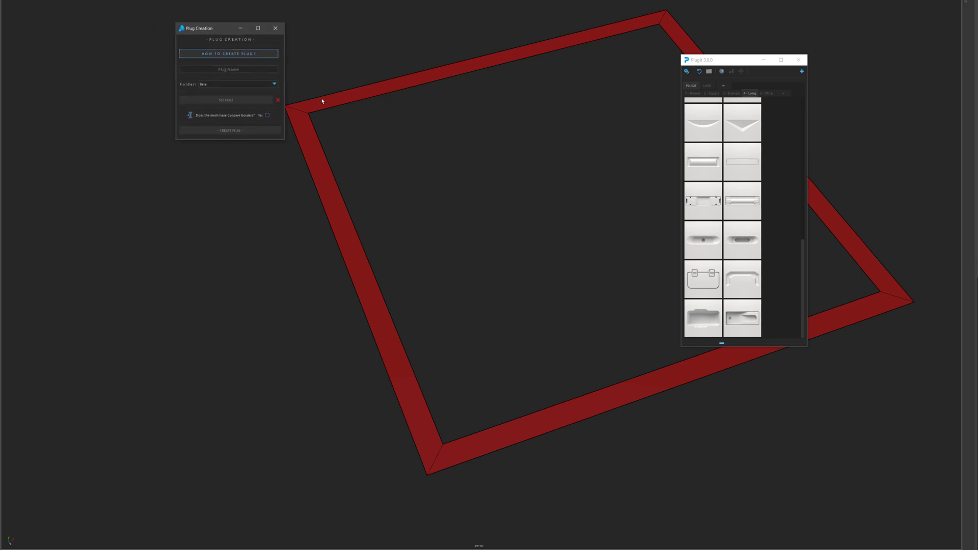
{"action": "left_click_drag", "start_coordinate": [742, 66], "coordinate": [91, 122]}
{"action": "left_click_drag", "start_coordinate": [204, 32], "coordinate": [205, 17]}
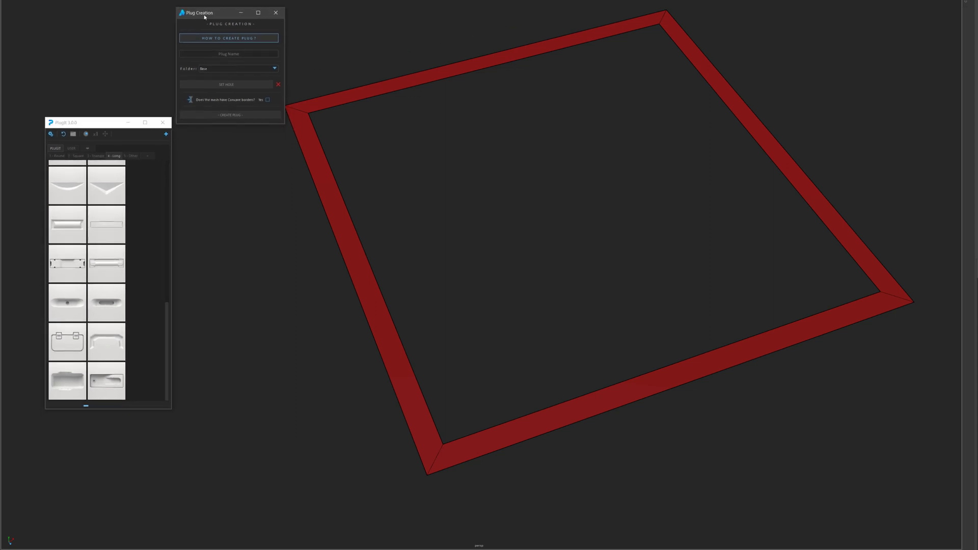
{"action": "middle_click_drag", "start_coordinate": [394, 185], "coordinate": [433, 175], "text": "alt"}
{"action": "right_click_drag", "start_coordinate": [433, 174], "coordinate": [423, 182], "text": "alt"}
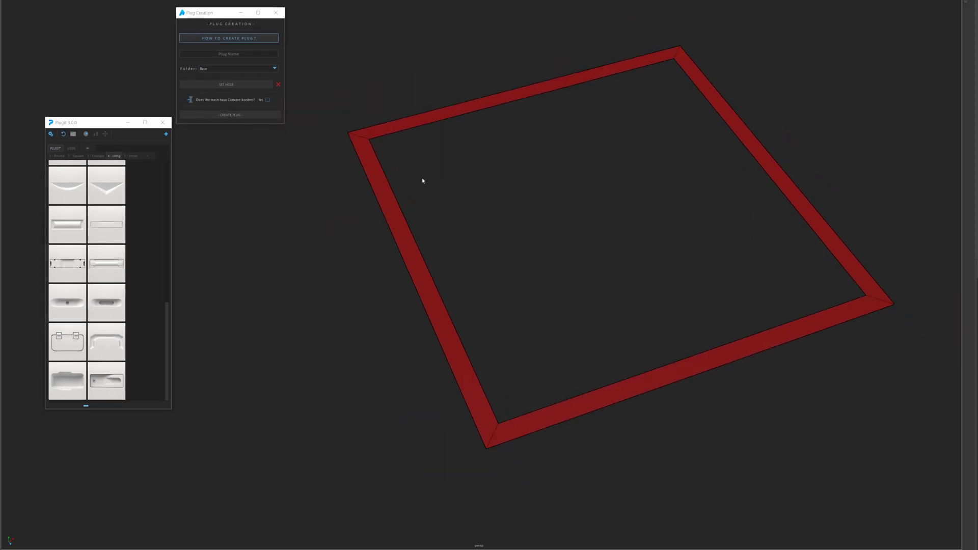
{"action": "left_click_drag", "start_coordinate": [424, 181], "coordinate": [405, 178], "text": "alt"}
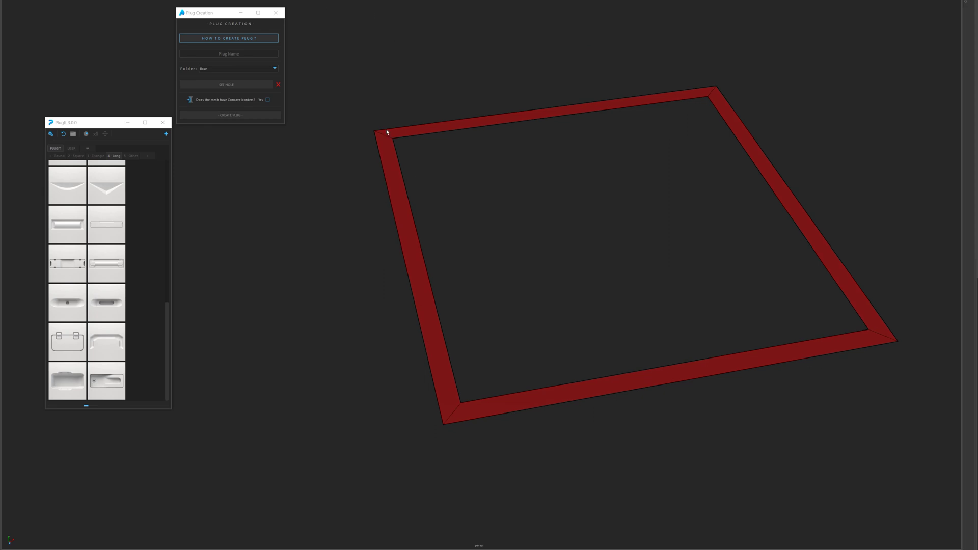
{"action": "key", "text": "ctrl+shift+s"}
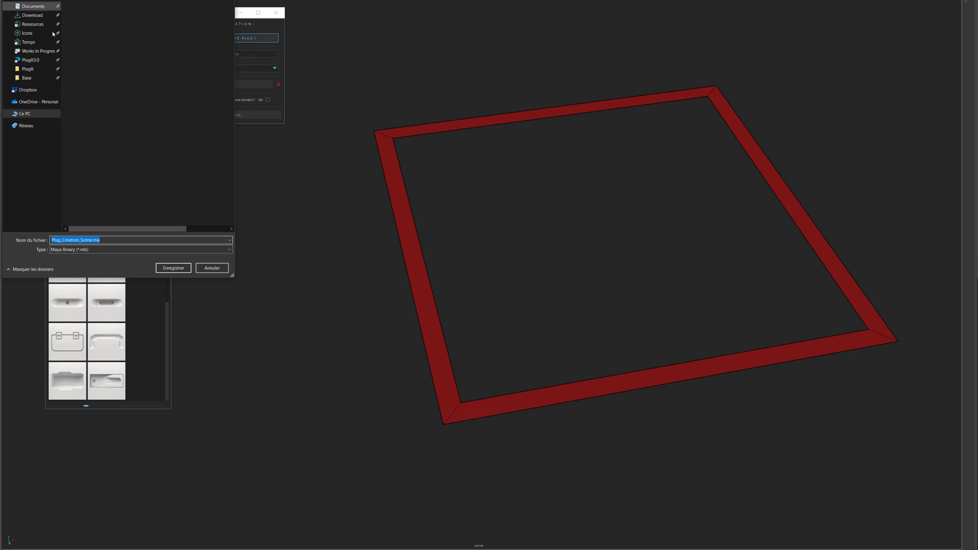
{"action": "left_click", "coordinate": [217, 270]}
{"action": "left_click", "coordinate": [408, 247]}
{"action": "left_click_drag", "start_coordinate": [535, 275], "coordinate": [463, 228], "text": "alt"}
{"action": "key", "text": "w"}
{"action": "left_click", "coordinate": [448, 223]}
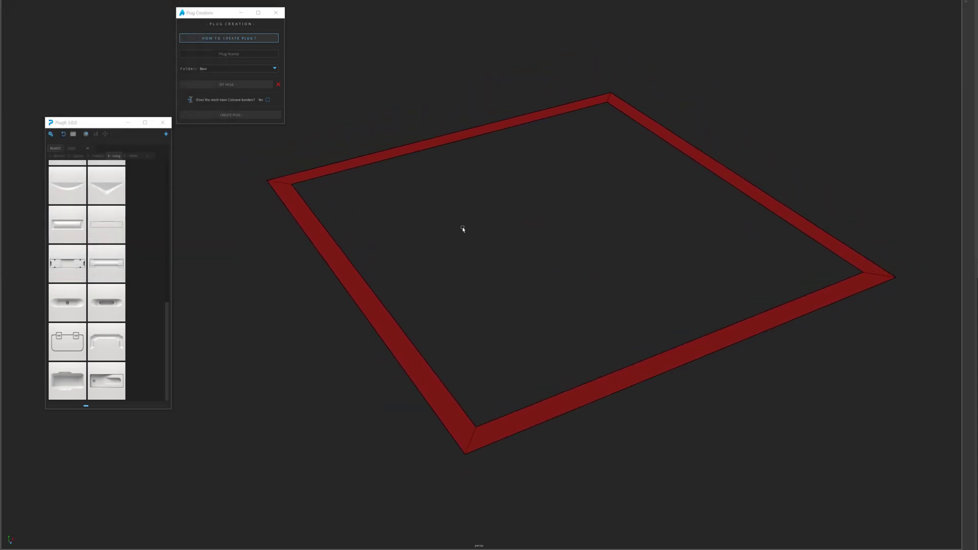
- Rearrange the PlugIt and Plug Creation windows so both stay accessible beside the red square frame
{"action": "left_click_drag", "start_coordinate": [94, 125], "coordinate": [86, 155]}
{"action": "left_click_drag", "start_coordinate": [195, 14], "coordinate": [64, 22]}
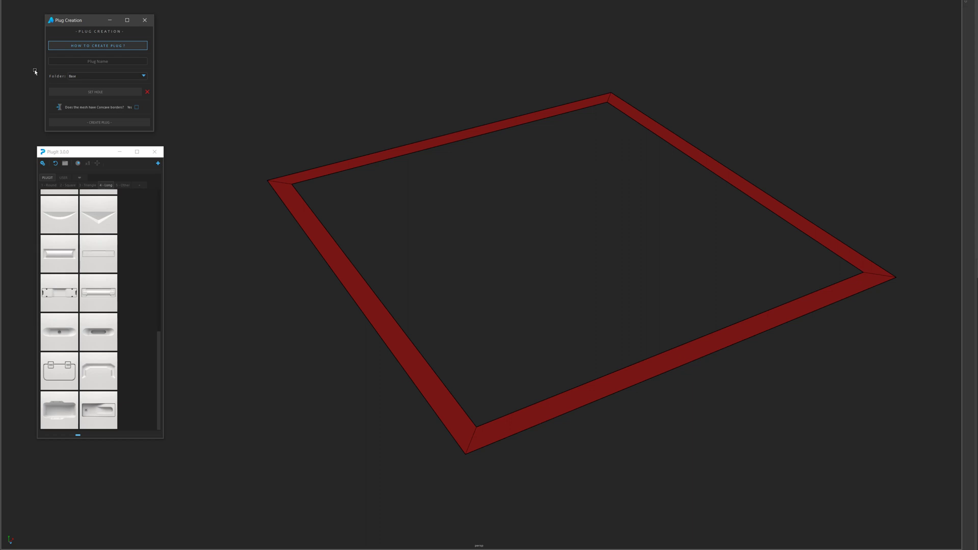
{"action": "left_click_drag", "start_coordinate": [69, 21], "coordinate": [255, 12]}
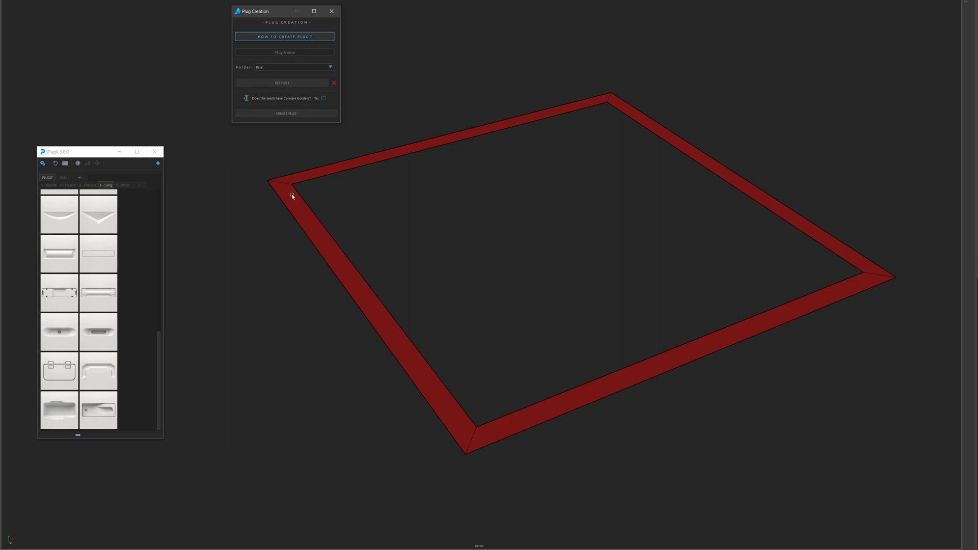
{"action": "left_click_drag", "start_coordinate": [271, 11], "coordinate": [255, 11]}
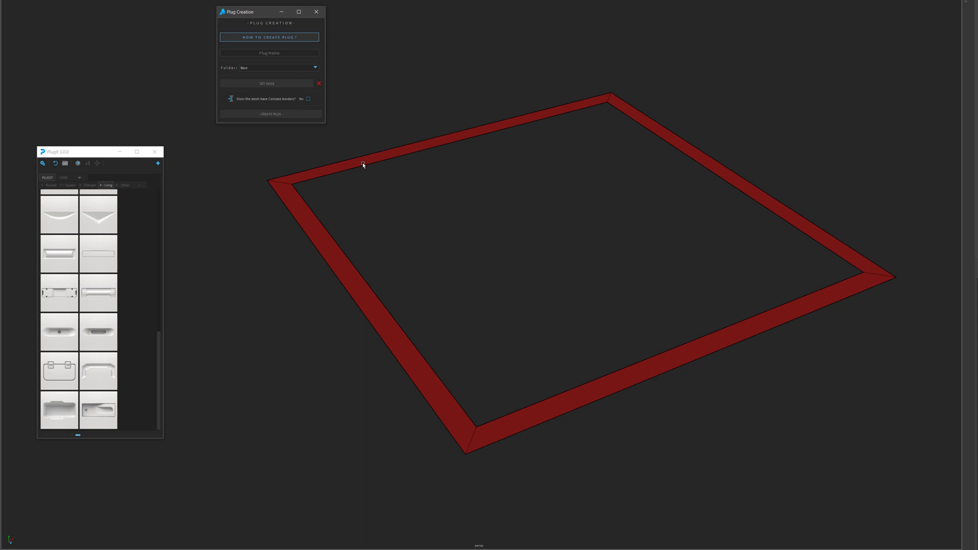
- Select the red square frame as a whole object to inspect it
{"action": "left_click_drag", "start_coordinate": [362, 164], "coordinate": [431, 248]}
{"action": "left_click", "coordinate": [454, 266]}
{"action": "left_click_drag", "start_coordinate": [390, 142], "coordinate": [389, 218]}
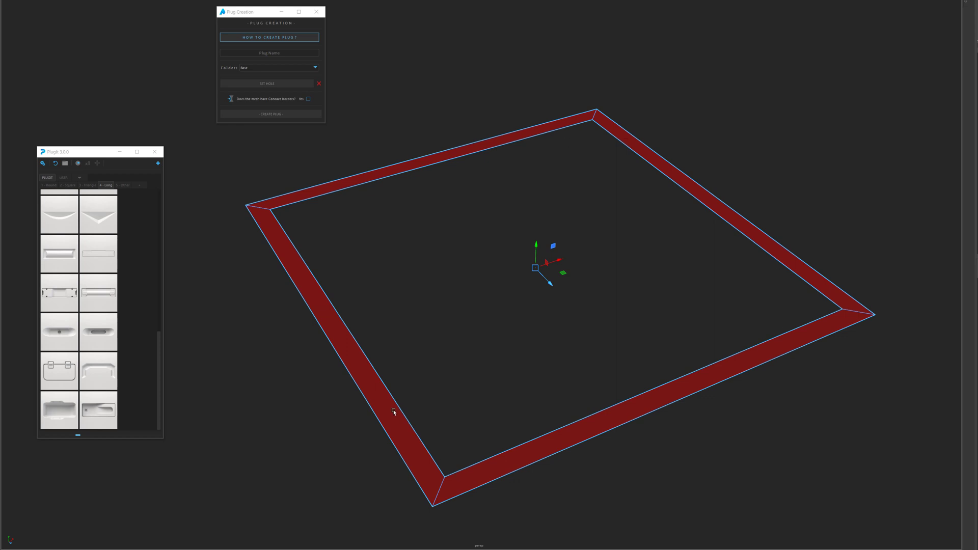
{"action": "left_click", "coordinate": [624, 296]}
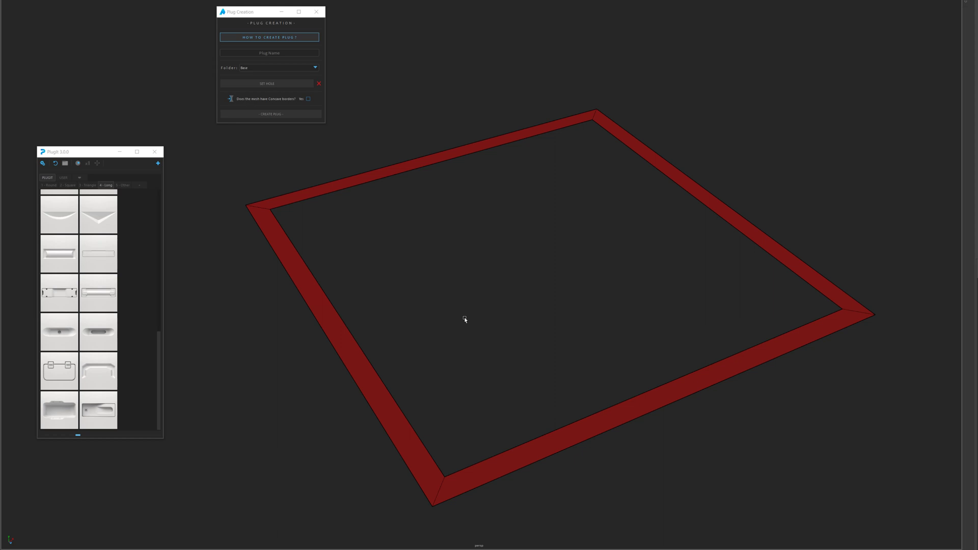
{"action": "left_click", "coordinate": [316, 194]}
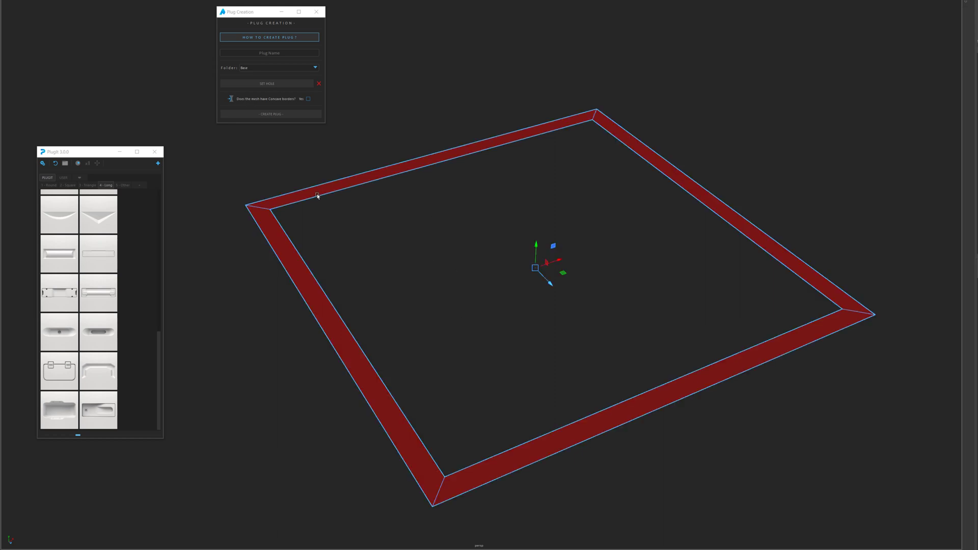
- Select the inner and outer edges along the far side of the red frame, and clear the selection
{"action": "left_click", "coordinate": [309, 187]}
{"action": "left_click", "coordinate": [321, 195]}
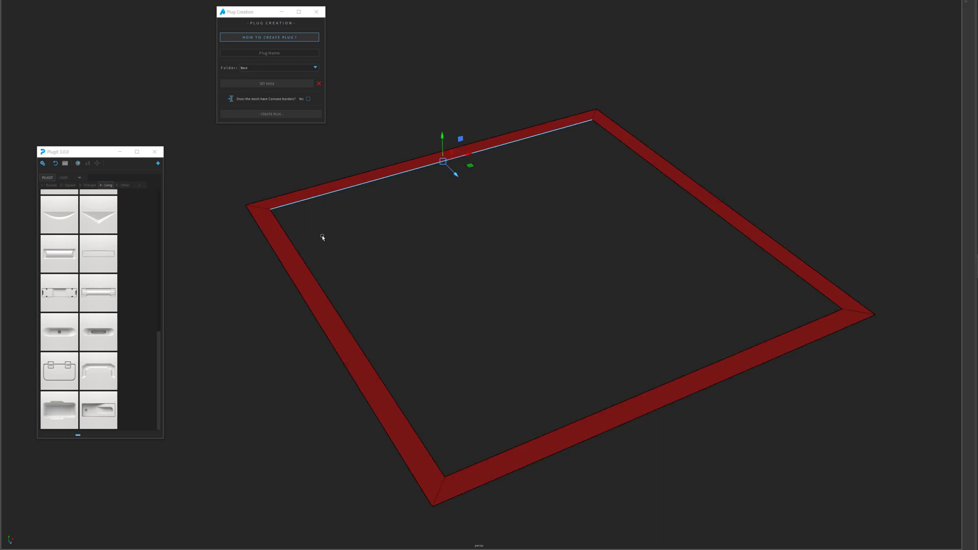
{"action": "left_click_drag", "start_coordinate": [224, 212], "coordinate": [388, 352]}
{"action": "left_click_drag", "start_coordinate": [385, 146], "coordinate": [559, 336]}
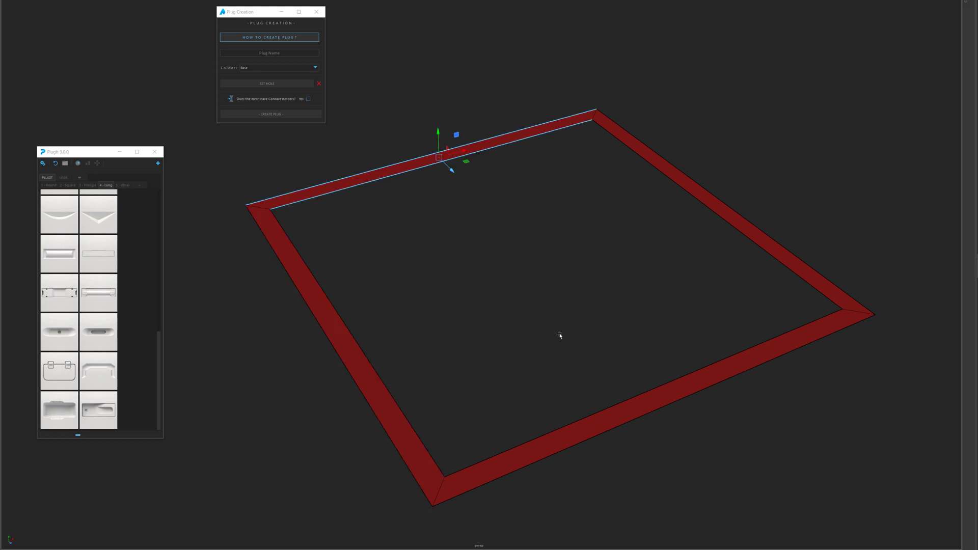
{"action": "right_click_drag", "start_coordinate": [559, 336], "coordinate": [595, 184]}
{"action": "left_click", "coordinate": [595, 186]}
- Pick a component on the inner edge of one frame side, and return to selecting the whole frame
{"action": "left_click_drag", "start_coordinate": [411, 187], "coordinate": [341, 297], "text": "alt"}
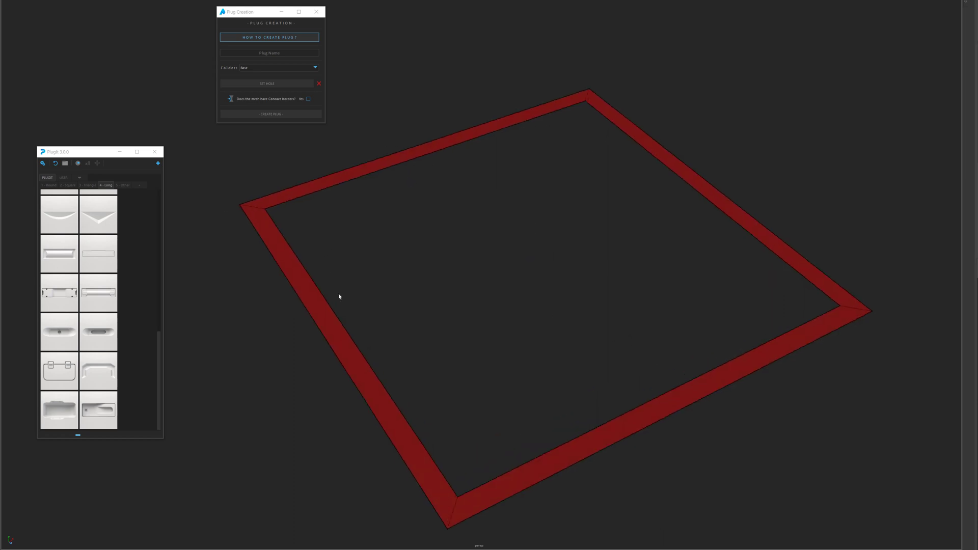
{"action": "left_click", "coordinate": [333, 310]}
{"action": "left_click_drag", "start_coordinate": [312, 332], "coordinate": [350, 358], "text": "alt"}
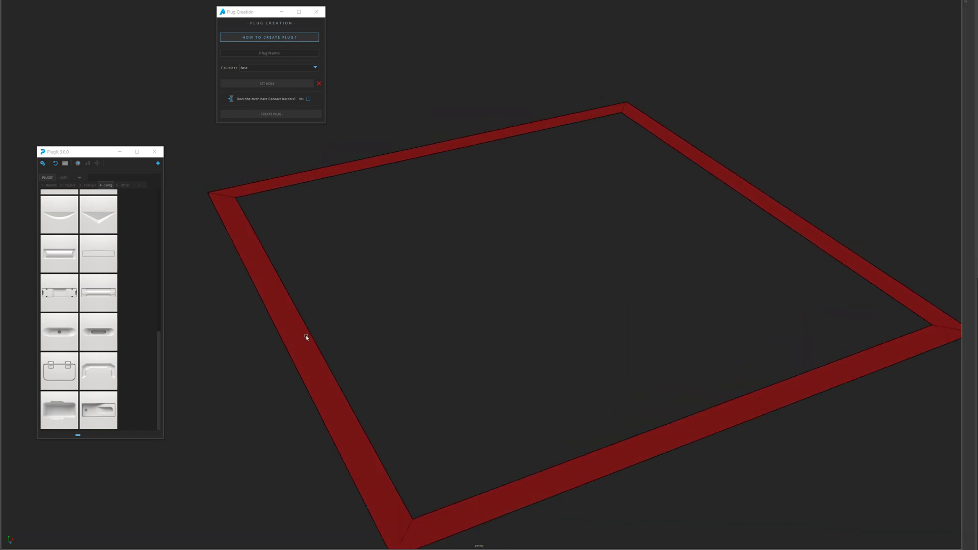
{"action": "left_click", "coordinate": [287, 309]}
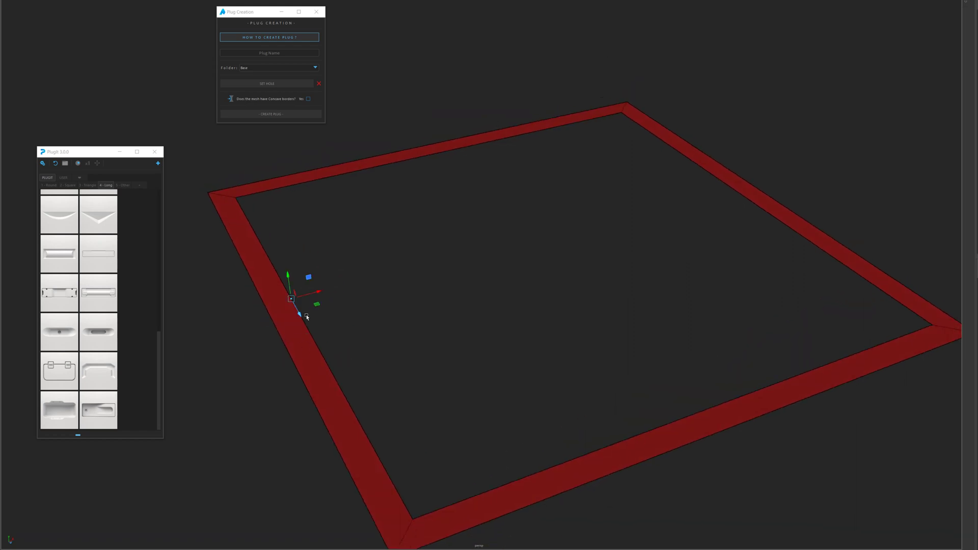
{"action": "left_click", "coordinate": [306, 315]}
{"action": "left_click", "coordinate": [307, 317]}
{"action": "key", "text": "f"}
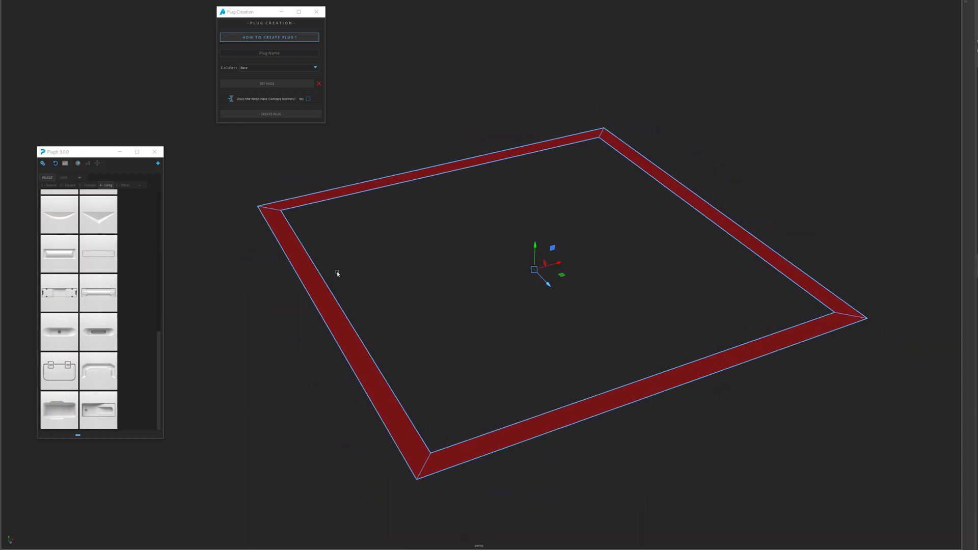
- Select the complete inner edge loop of the red square frame
{"action": "left_click_drag", "start_coordinate": [488, 244], "coordinate": [437, 244], "text": "alt"}
{"action": "left_click", "coordinate": [438, 244]}
{"action": "left_click_drag", "start_coordinate": [282, 281], "coordinate": [398, 232], "text": "alt"}
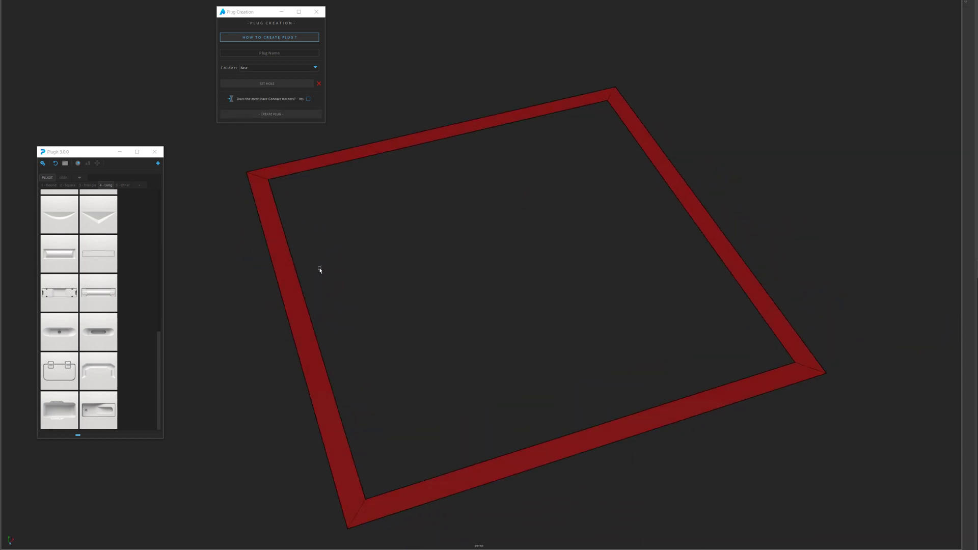
{"action": "double_click", "coordinate": [287, 242]}
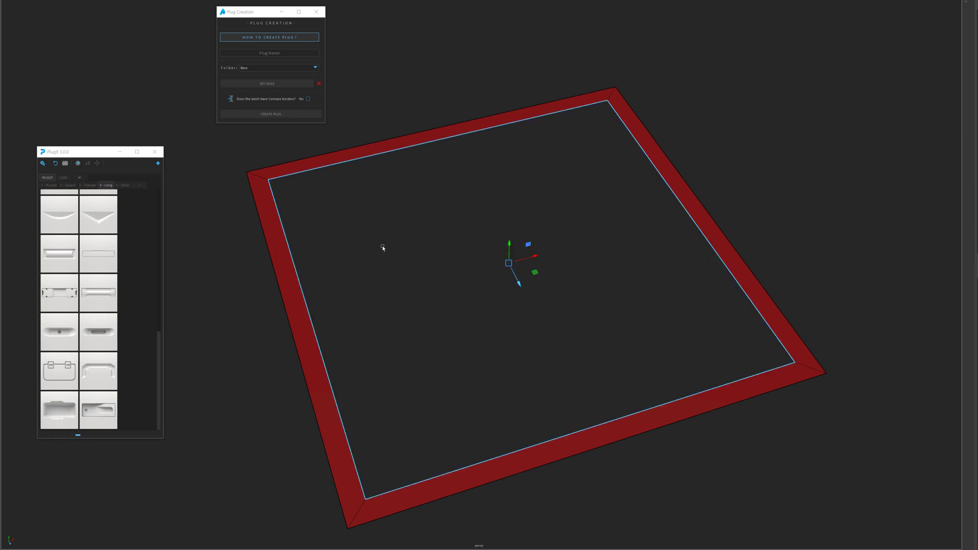
- Extrude the frame's inner edge loop inward and cap the remaining square opening with a face
{"action": "key", "text": "g"}
{"action": "left_click_drag", "start_coordinate": [383, 266], "coordinate": [395, 265], "text": "alt"}
{"action": "right_click_drag", "start_coordinate": [396, 266], "coordinate": [402, 289]}
{"action": "left_click", "coordinate": [403, 289]}
{"action": "key", "text": "ctrl+e"}
{"action": "key", "text": "r"}
{"action": "left_click_drag", "start_coordinate": [509, 262], "coordinate": [535, 257]}
{"action": "key", "text": "w"}
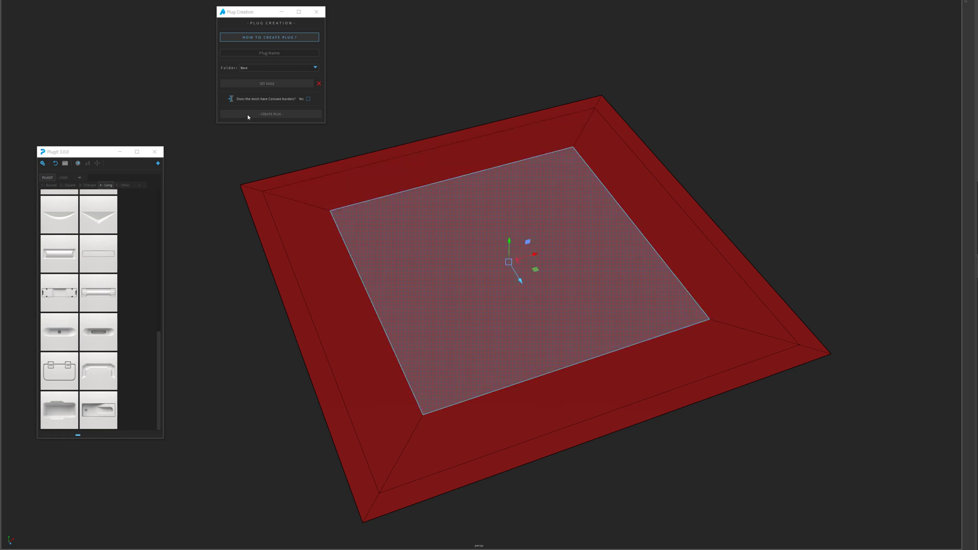
- Circularize the central square face with added divisions and extrude it downward into a round recess
{"action": "key", "text": "ctrl+shift+c"}
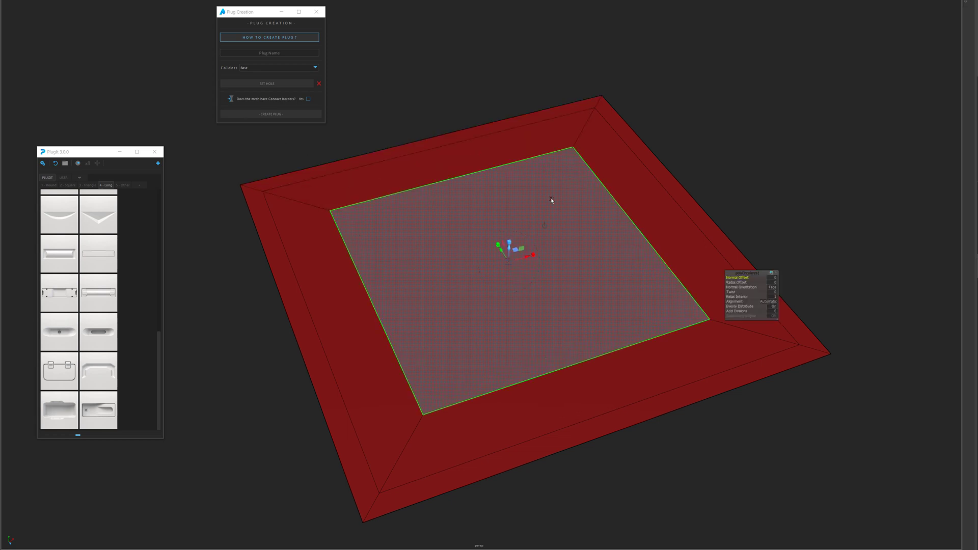
{"action": "left_click_drag", "start_coordinate": [737, 311], "coordinate": [576, 327]}
{"action": "key", "text": "w"}
{"action": "left_click_drag", "start_coordinate": [508, 256], "coordinate": [469, 268], "text": "shift"}
- Inset the recess floor by extruding its circular face scaled inward, and return to whole-object selection
{"action": "key", "text": "r"}
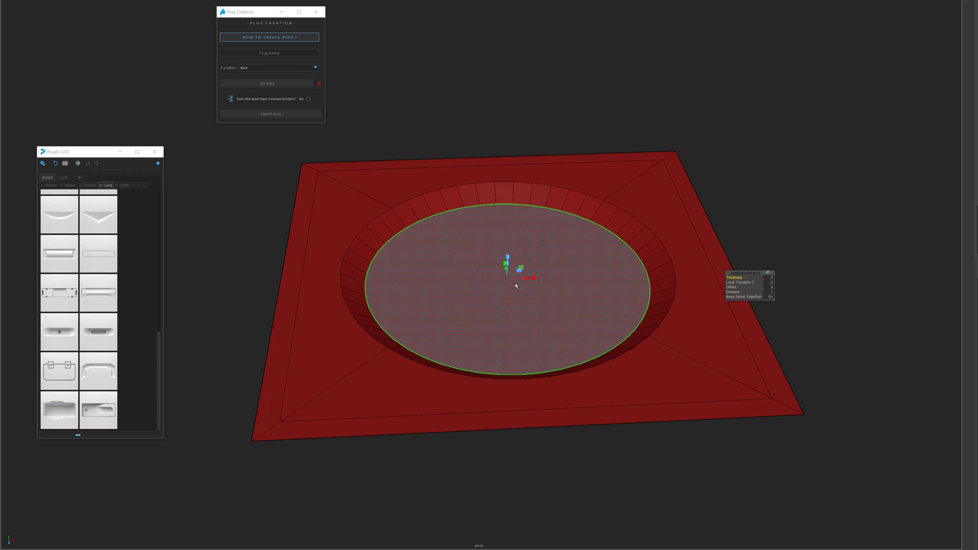
{"action": "key", "text": "r"}
{"action": "left_click_drag", "start_coordinate": [508, 280], "coordinate": [449, 267]}
{"action": "key", "text": "w"}
{"action": "key", "text": "F8"}
{"action": "left_click_drag", "start_coordinate": [406, 181], "coordinate": [428, 204], "text": "alt"}
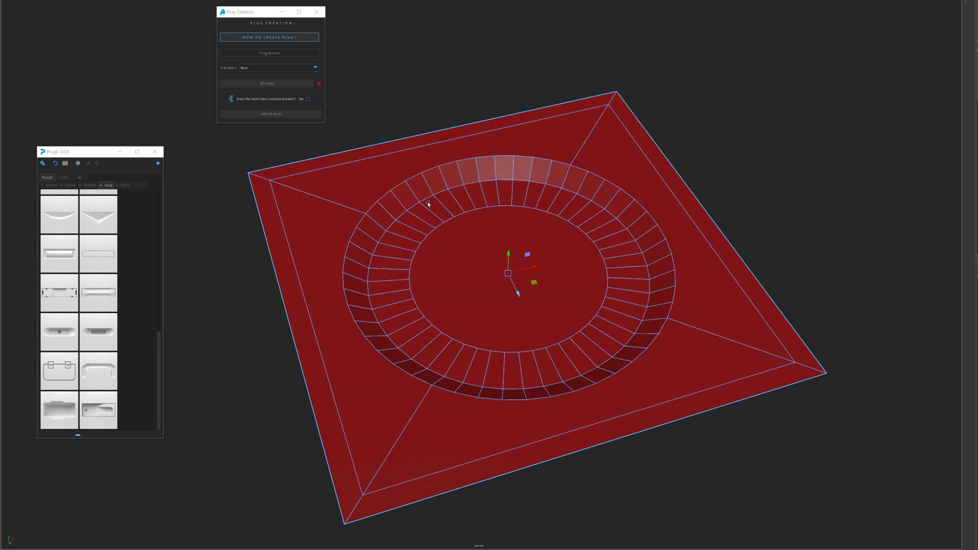
- Replace the red material with a plain grey material on the whole mesh
{"action": "right_click_drag", "start_coordinate": [428, 204], "coordinate": [429, 224]}
{"action": "left_click", "coordinate": [261, 195], "text": "shift"}
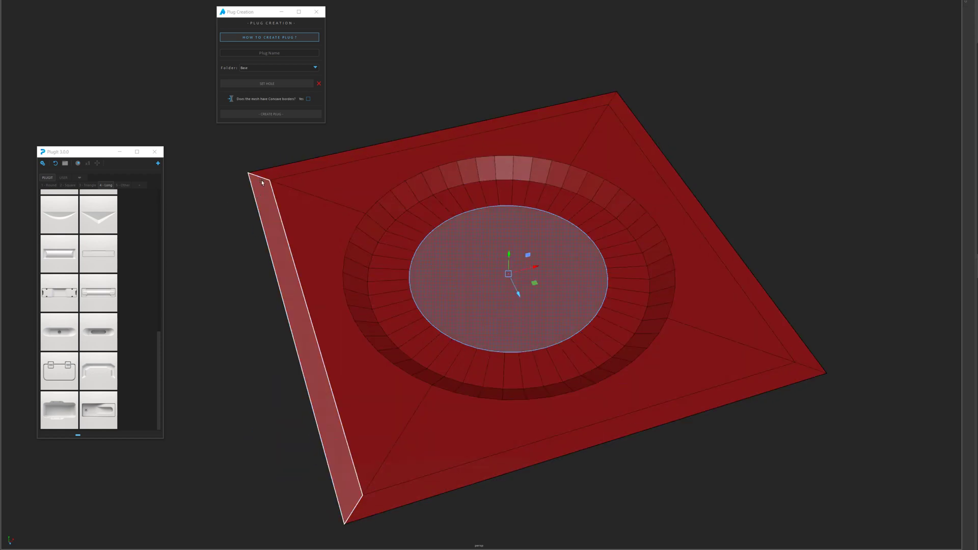
{"action": "left_click", "coordinate": [262, 181]}
{"action": "right_click_drag", "start_coordinate": [331, 166], "coordinate": [392, 341]}
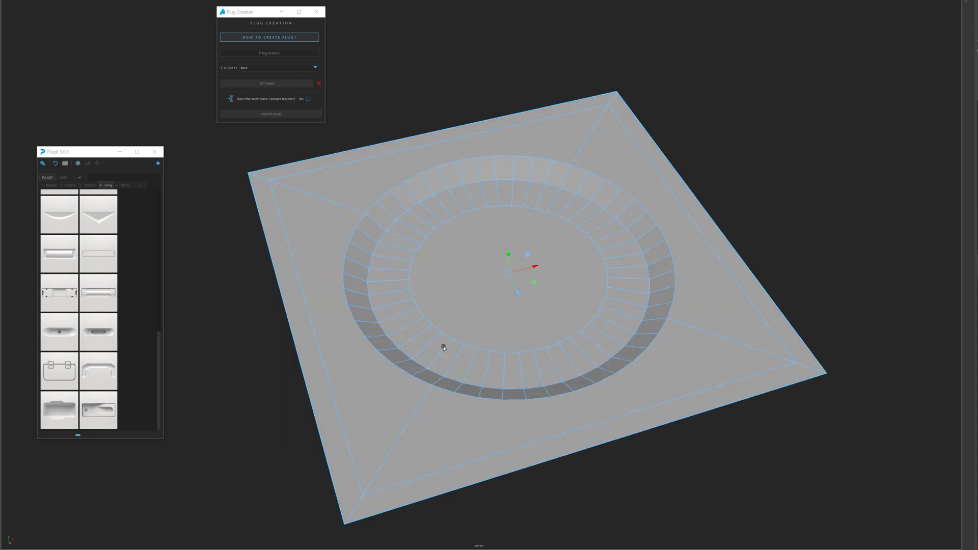
{"action": "left_click_drag", "start_coordinate": [443, 345], "coordinate": [442, 321], "text": "alt"}
- Select the central circular face of the recess floor and scale it down to a smaller circle
{"action": "left_click", "coordinate": [436, 156]}
{"action": "right_click_drag", "start_coordinate": [462, 247], "coordinate": [476, 312]}
{"action": "left_click", "coordinate": [482, 293]}
{"action": "left_click_drag", "start_coordinate": [509, 256], "coordinate": [376, 259]}
{"action": "key", "text": "ctrl+z"}
{"action": "key", "text": "r"}
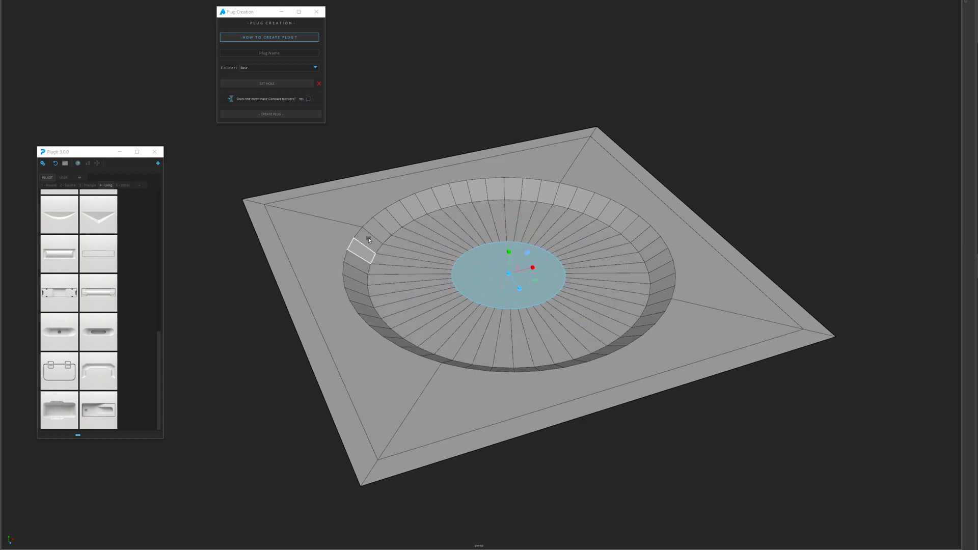
- Extrude the central circular face upward, taper it, and bevel it into a rounded dome
{"action": "key", "text": "w"}
{"action": "left_click_drag", "start_coordinate": [509, 255], "coordinate": [418, 248], "text": "shift"}
{"action": "key", "text": "r"}
{"action": "key", "text": "ctrl+b"}
- Select the full ring of recess wall faces, convert it to edges, and bevel the recess's rims
{"action": "left_click", "coordinate": [355, 275]}
{"action": "left_click", "coordinate": [358, 288]}
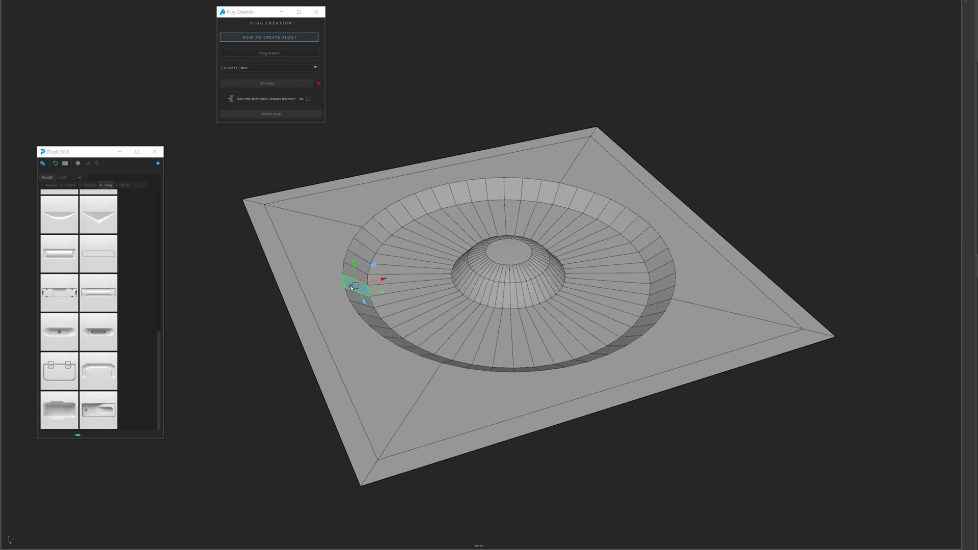
{"action": "double_click", "coordinate": [353, 296], "text": "shift"}
{"action": "key", "text": "ctrl+F10"}
{"action": "key", "text": "ctrl+b"}
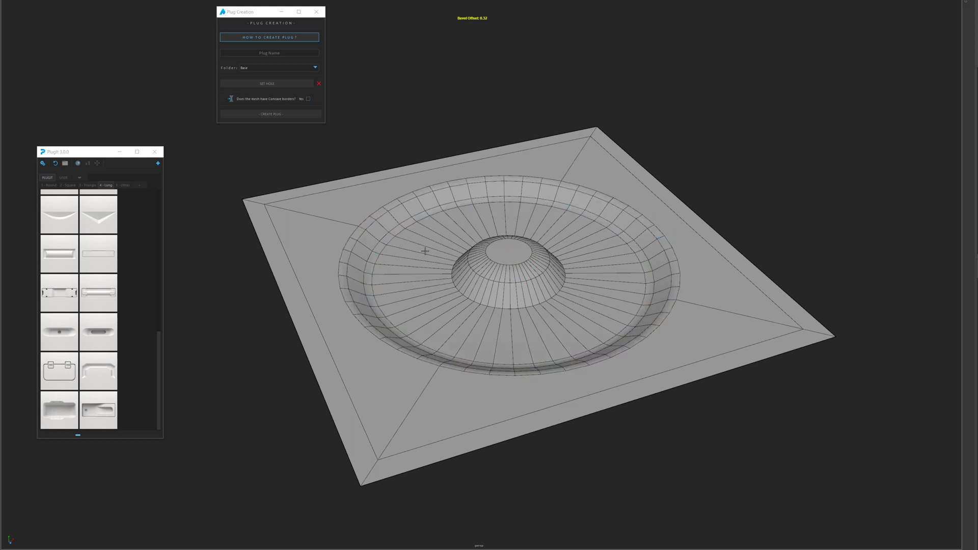
{"action": "middle_click_drag", "start_coordinate": [431, 253], "coordinate": [458, 245]}
{"action": "key", "text": "q"}
- Bevel the edge loop around the base of the central dome, and clear the selection
{"action": "scroll", "coordinate": [449, 203], "scroll_direction": "down", "scroll_amount": 3}
{"action": "left_click_drag", "start_coordinate": [446, 193], "coordinate": [429, 207], "text": "alt"}
{"action": "right_click_drag", "start_coordinate": [433, 265], "coordinate": [481, 319], "text": "alt"}
{"action": "double_click", "coordinate": [477, 324]}
{"action": "key", "text": "ctrl+b"}
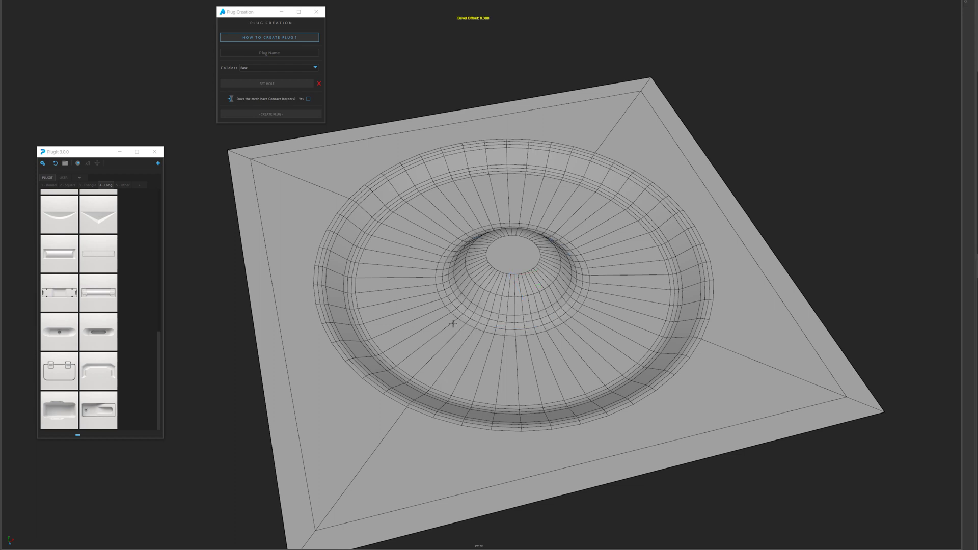
{"action": "middle_click_drag", "start_coordinate": [452, 323], "coordinate": [467, 305]}
{"action": "key", "text": "w"}
{"action": "left_click", "coordinate": [392, 110]}
- Examine the beveled mesh and the corner vertices of its inner border, and return to whole-object selection
{"action": "right_click_drag", "start_coordinate": [392, 148], "coordinate": [336, 115], "text": "alt"}
{"action": "right_click_drag", "start_coordinate": [441, 203], "coordinate": [471, 293], "text": "alt"}
{"action": "left_click_drag", "start_coordinate": [471, 306], "coordinate": [302, 344], "text": "alt"}
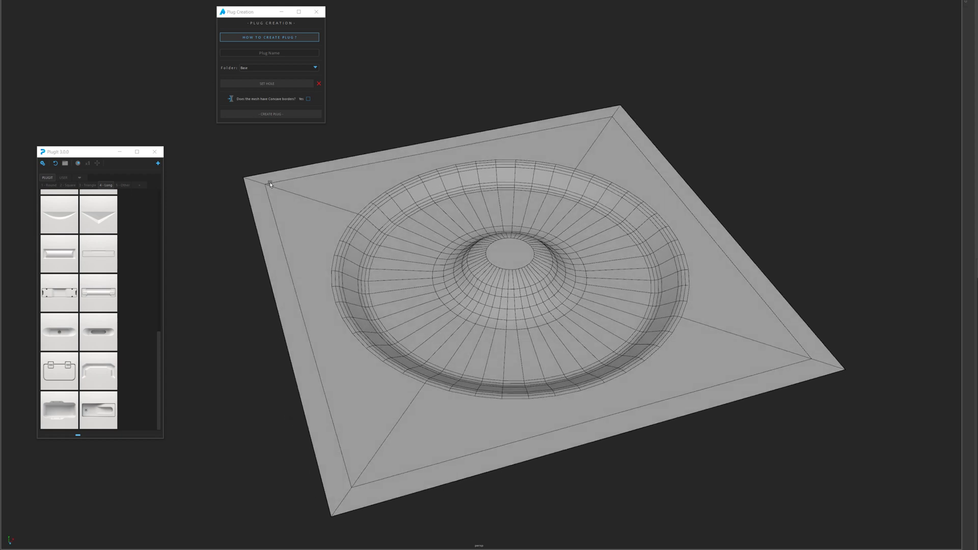
{"action": "left_click_drag", "start_coordinate": [360, 195], "coordinate": [246, 161], "text": "alt"}
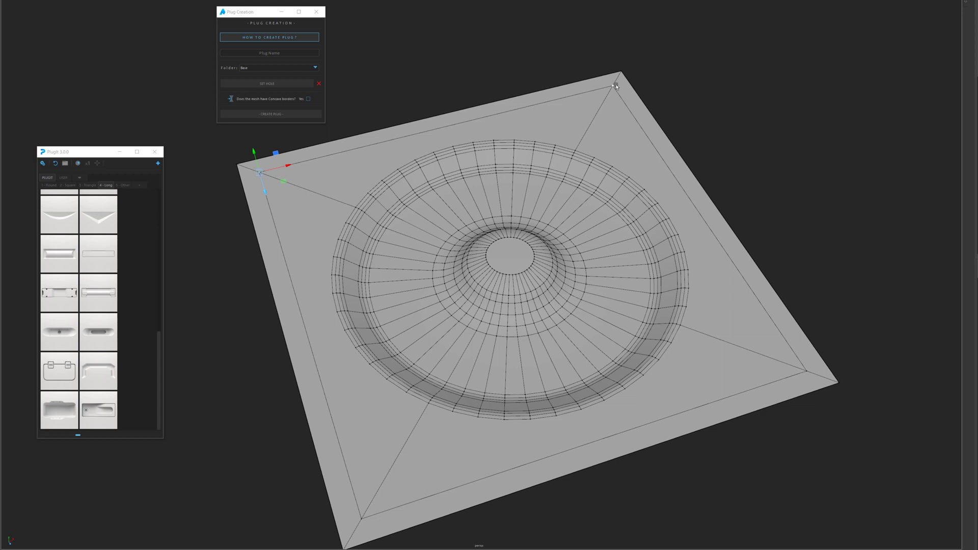
{"action": "left_click", "coordinate": [623, 98]}
{"action": "right_click_drag", "start_coordinate": [423, 224], "coordinate": [366, 209], "text": "alt"}
{"action": "key", "text": "F8"}
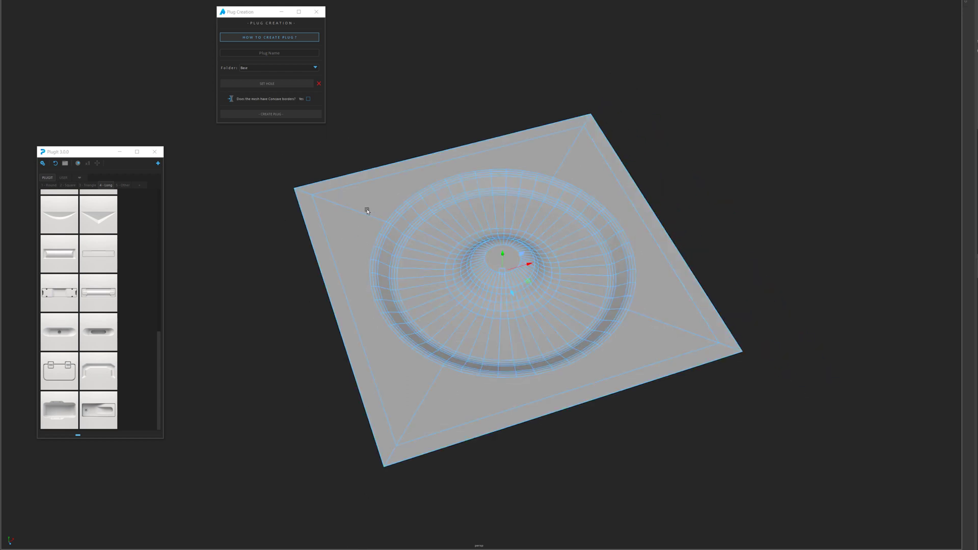
{"action": "left_click_drag", "start_coordinate": [395, 223], "coordinate": [351, 211], "text": "alt"}
{"action": "left_click_drag", "start_coordinate": [378, 179], "coordinate": [459, 133], "text": "alt"}
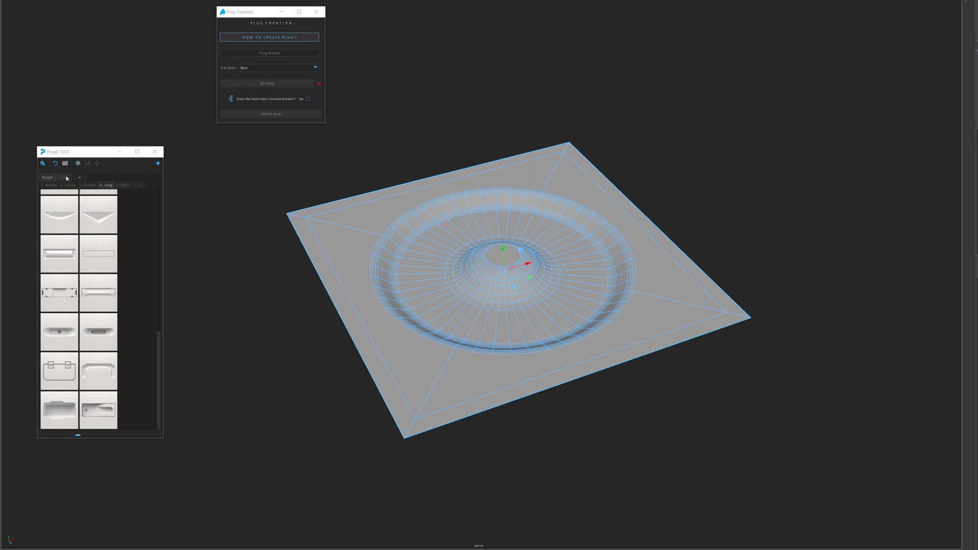
- Show the USER plug library and choose its first folder as the destination for the plug
{"action": "left_click_drag", "start_coordinate": [77, 156], "coordinate": [197, 147]}
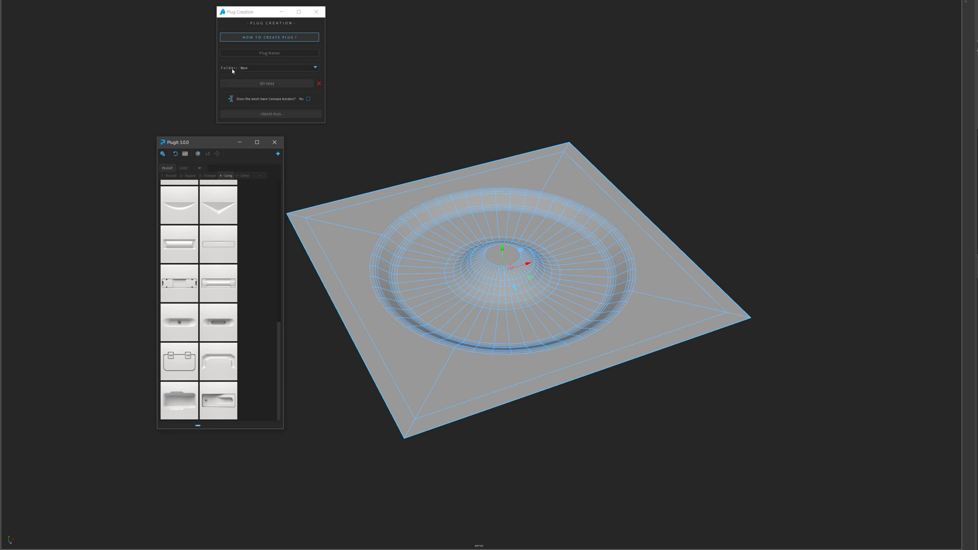
{"action": "left_click", "coordinate": [249, 69]}
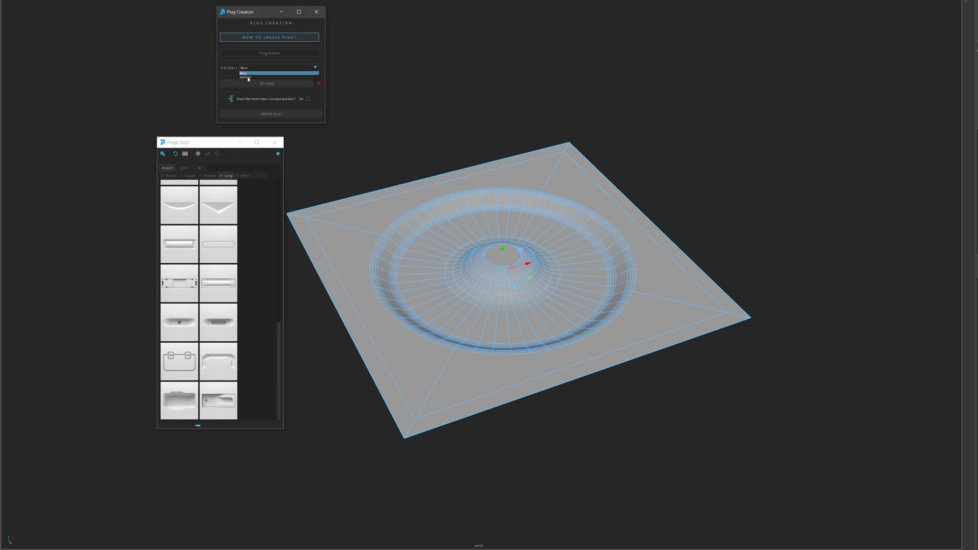
{"action": "left_click", "coordinate": [184, 169]}
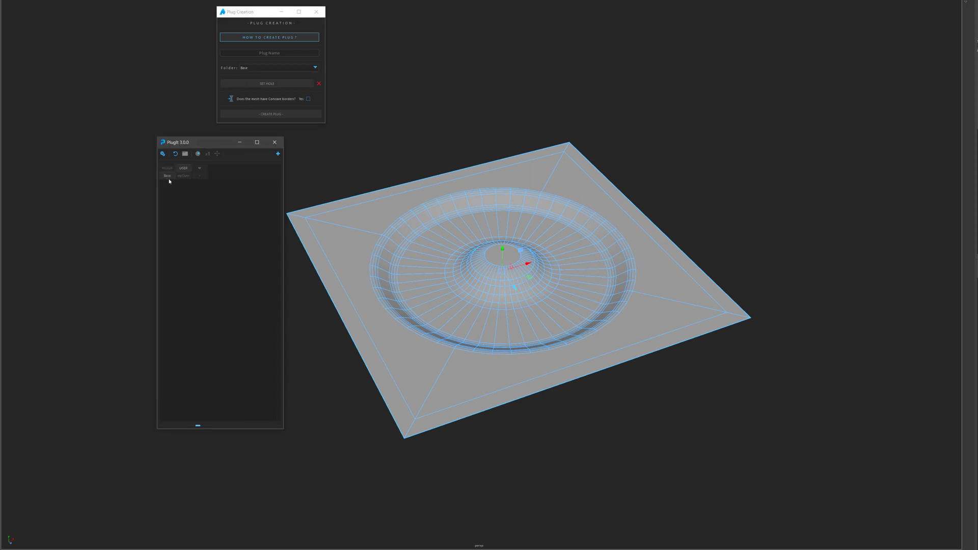
{"action": "left_click", "coordinate": [179, 177]}
{"action": "left_click", "coordinate": [249, 69]}
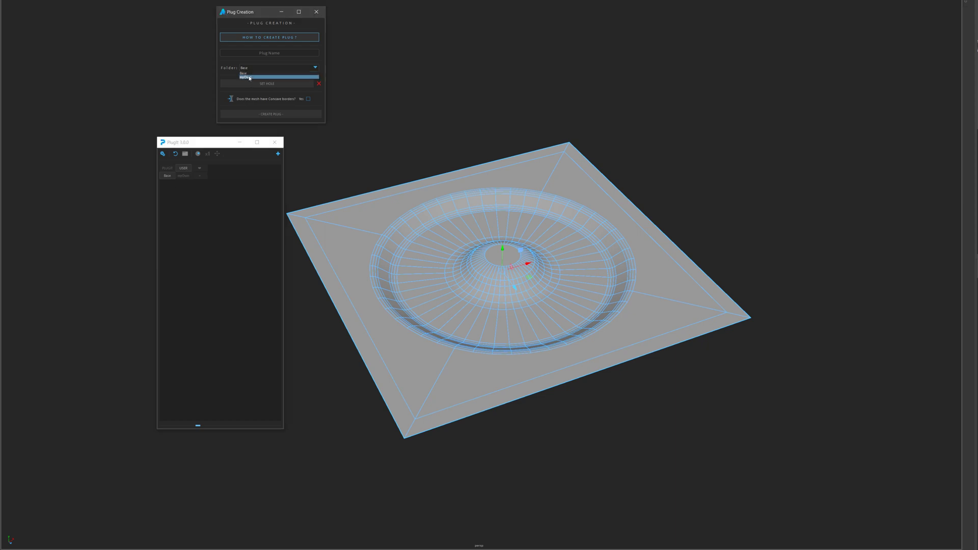
{"action": "left_click", "coordinate": [244, 74]}
- Name the plug My_First_Plug
{"action": "left_click_drag", "start_coordinate": [260, 14], "coordinate": [262, 12]}
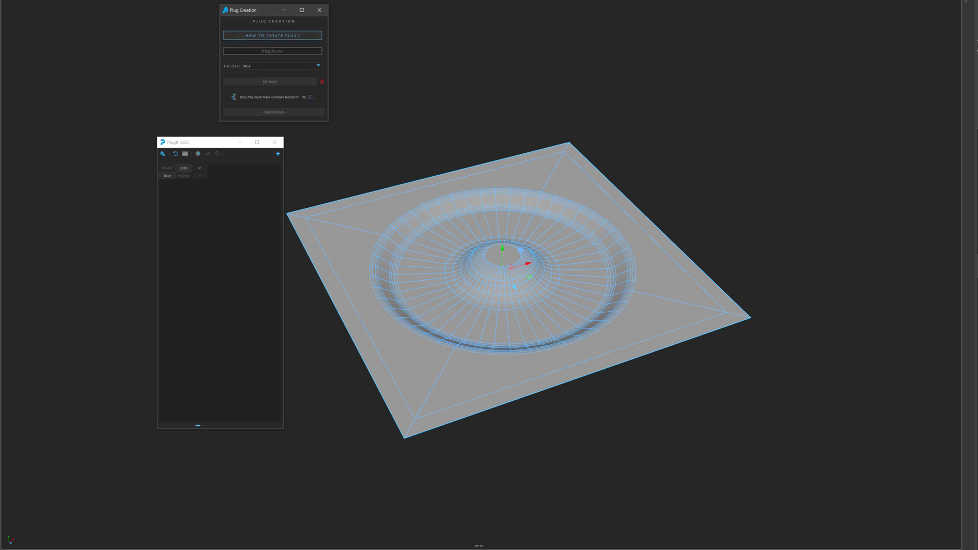
{"action": "left_click_drag", "start_coordinate": [265, 11], "coordinate": [259, 10]}
{"action": "left_click", "coordinate": [271, 50]}
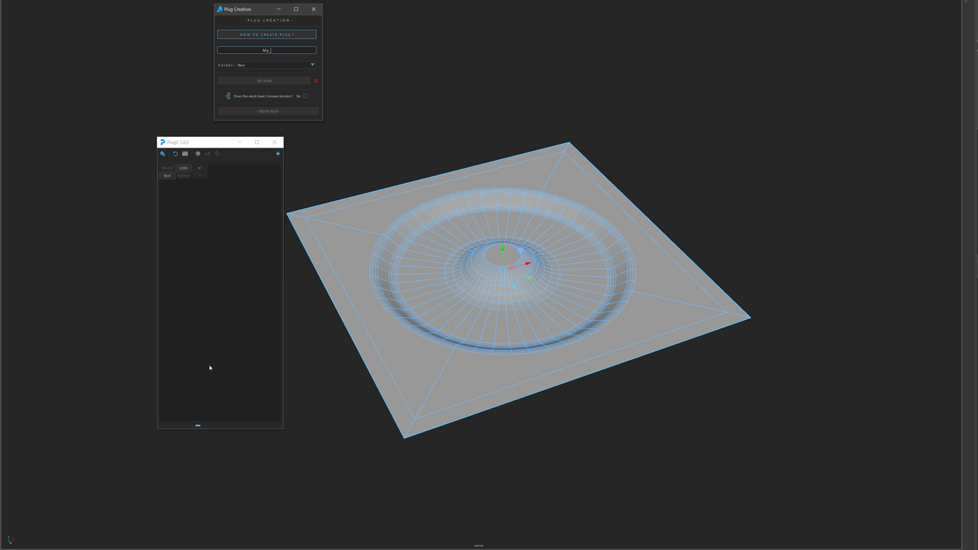
{"action": "type", "text": "My_First_Plug"}
{"action": "left_click_drag", "start_coordinate": [252, 11], "coordinate": [246, 8]}
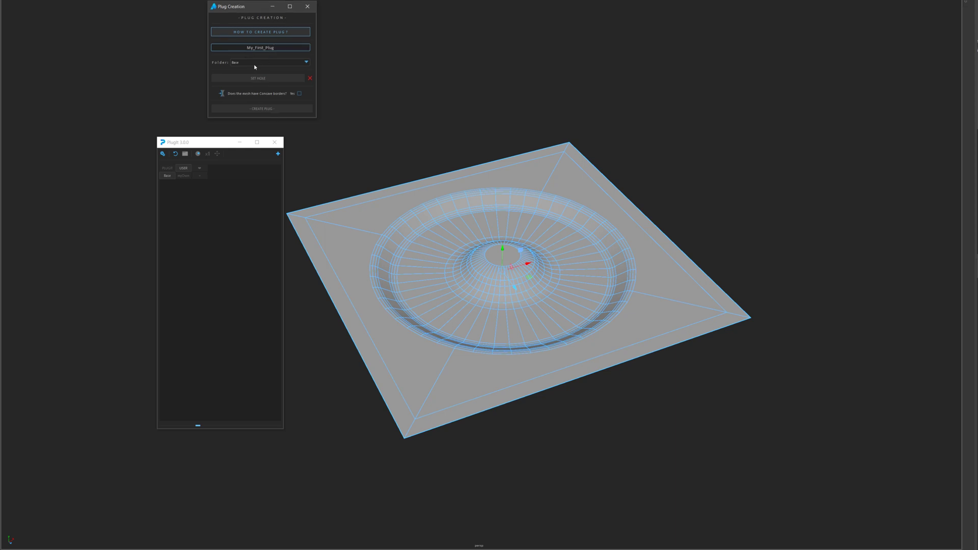
{"action": "double_click", "coordinate": [249, 47]}
- Select the dome's top face, grow the selection to the dome's base, and delete those faces
{"action": "left_click_drag", "start_coordinate": [444, 240], "coordinate": [426, 219], "text": "alt"}
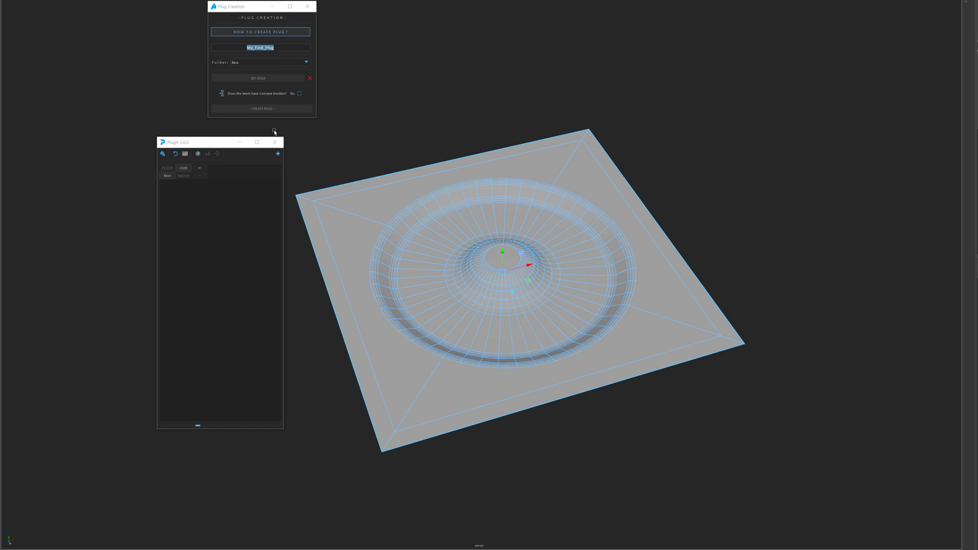
{"action": "key", "text": "F11"}
{"action": "left_click", "coordinate": [494, 262]}
{"action": "key", "text": "shift+period"}
{"action": "key", "text": "shift+period"}
{"action": "key", "text": "shift+period"}
{"action": "key", "text": "shift+period"}
{"action": "key", "text": "shift+period"}
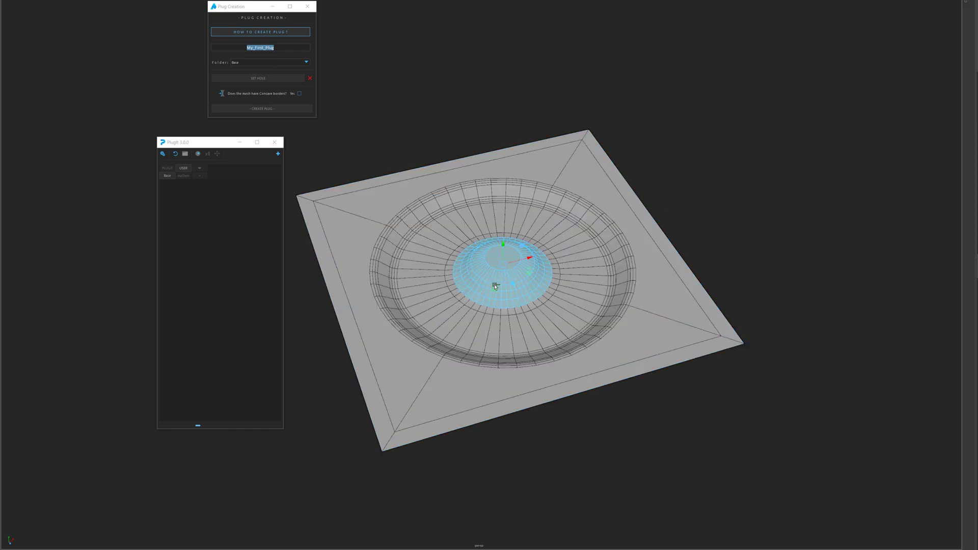
{"action": "key", "text": "shift+period"}
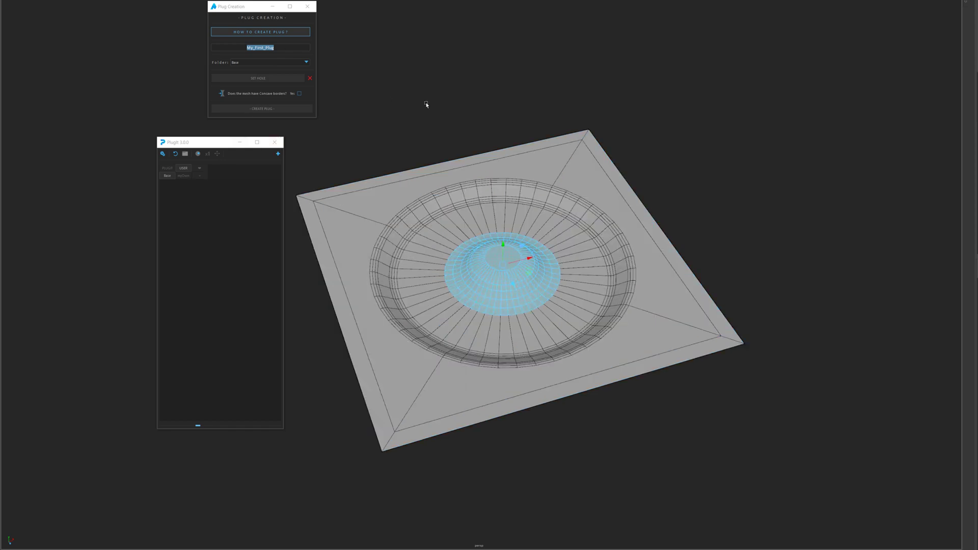
{"action": "key", "text": "Delete"}
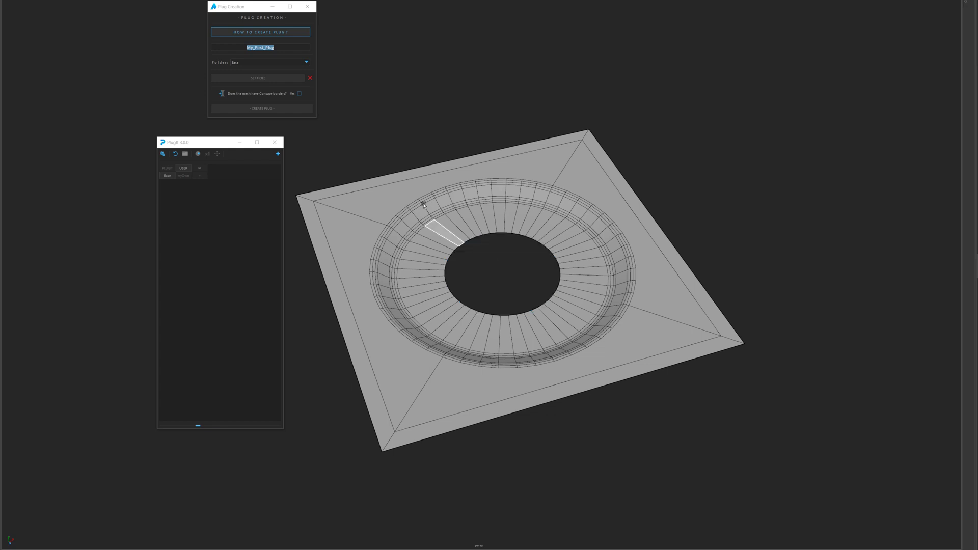
- Undo the deletion of the dome faces and deselect the mesh
{"action": "middle_click_drag", "start_coordinate": [423, 205], "coordinate": [437, 205], "text": "alt"}
{"action": "key", "text": "ctrl+z"}
{"action": "key", "text": "F8"}
{"action": "left_click", "coordinate": [429, 125]}
{"action": "left_click_drag", "start_coordinate": [447, 232], "coordinate": [456, 208], "text": "alt"}
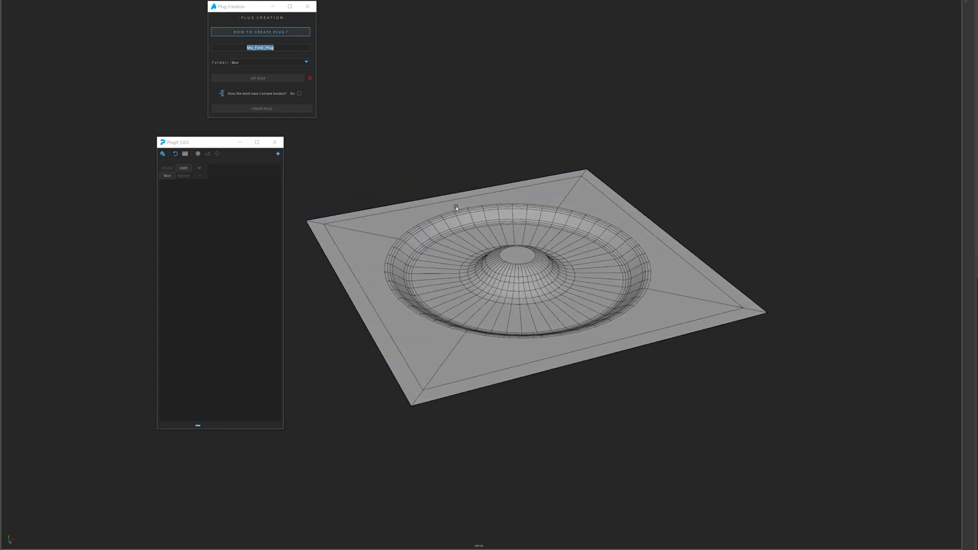
- Restore the dome face selection, set it as the plug's hole, and clear that hole setting
{"action": "key", "text": "ctrl+z"}
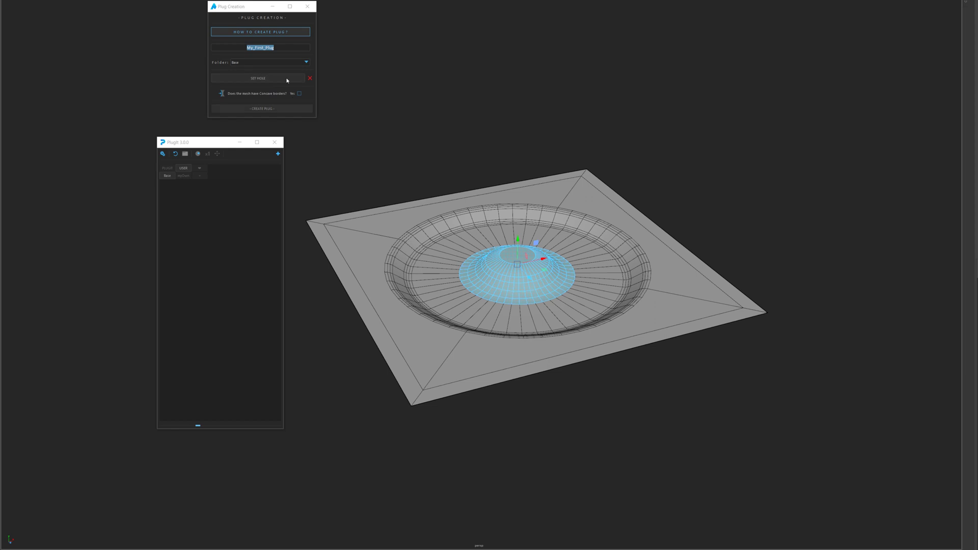
{"action": "left_click", "coordinate": [287, 79]}
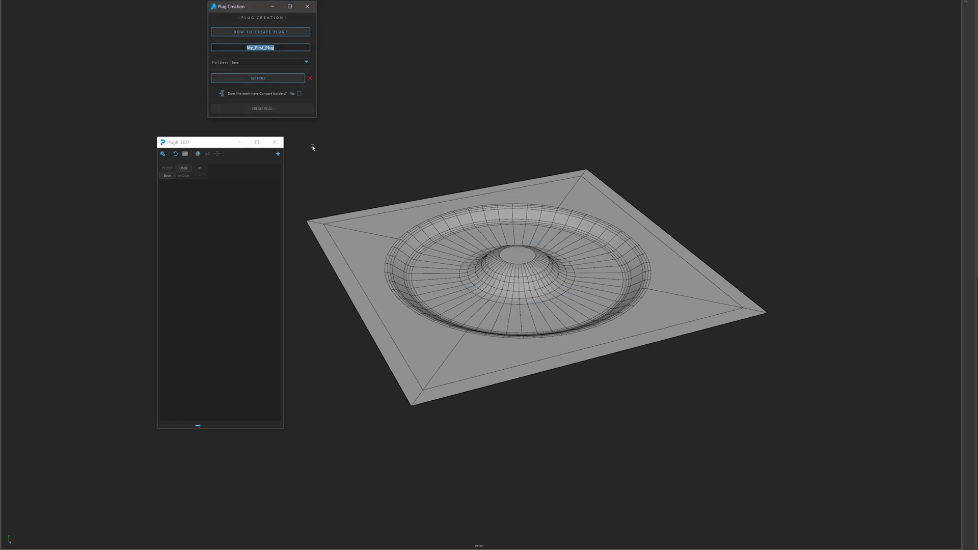
{"action": "left_click", "coordinate": [311, 79]}
- Select the dome's faces from its top down to its base and set them as the plug's hole
{"action": "left_click", "coordinate": [523, 258]}
{"action": "key", "text": "shift+period"}
{"action": "key", "text": "shift+period"}
{"action": "key", "text": "shift+period"}
{"action": "key", "text": "shift+period"}
{"action": "key", "text": "shift+period"}
{"action": "key", "text": "shift+period"}
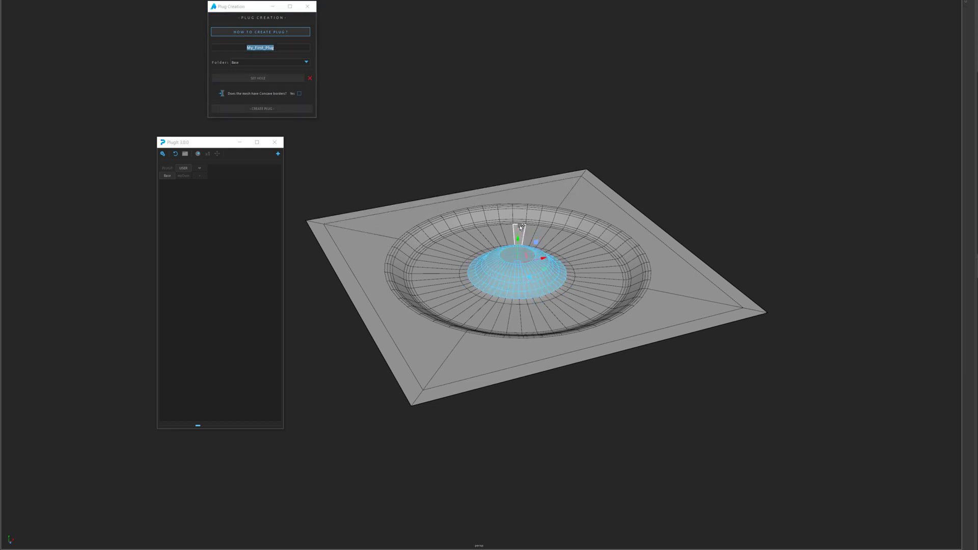
{"action": "left_click", "coordinate": [285, 78]}
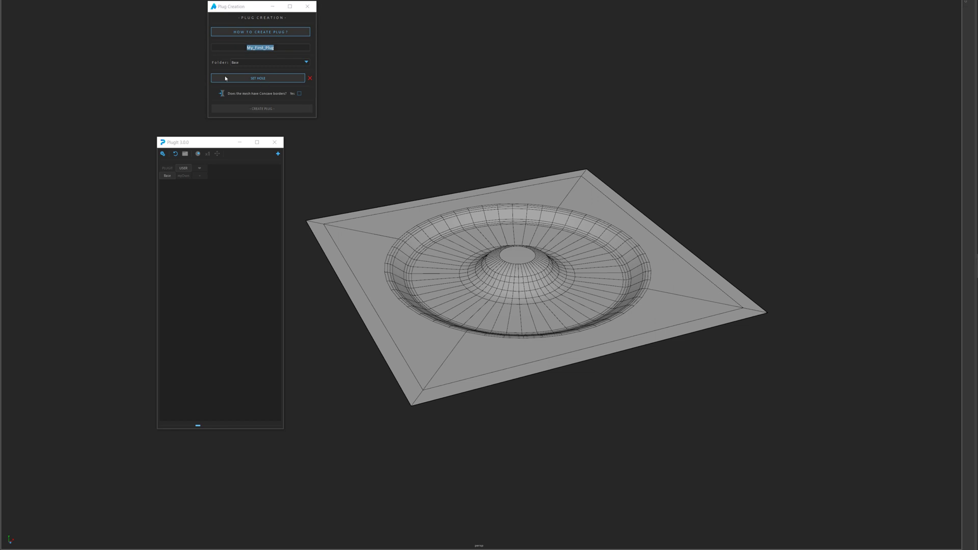
{"action": "left_click", "coordinate": [288, 77]}
{"action": "left_click_drag", "start_coordinate": [368, 234], "coordinate": [381, 221], "text": "alt"}
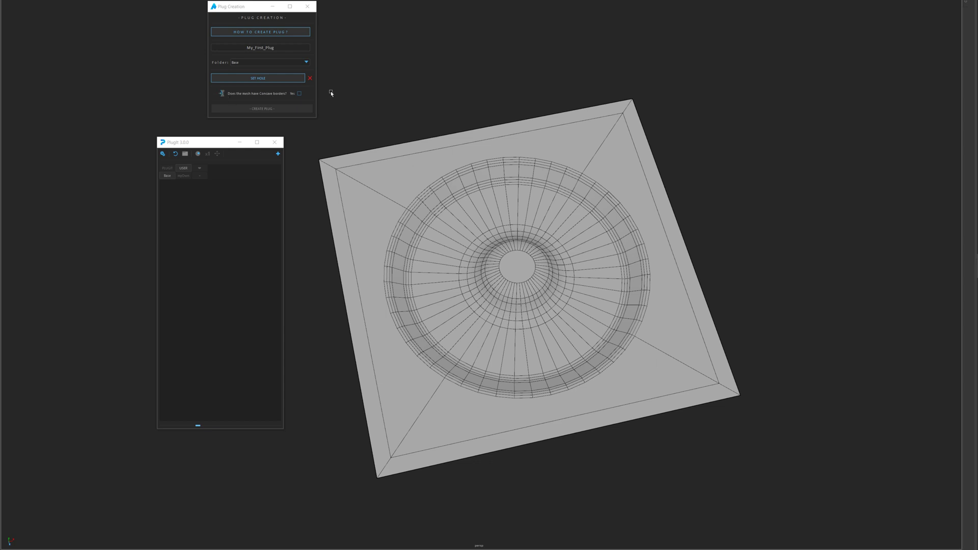
{"action": "left_click", "coordinate": [260, 108]}
{"action": "left_click_drag", "start_coordinate": [411, 251], "coordinate": [383, 257], "text": "alt"}
{"action": "left_click", "coordinate": [382, 258]}
{"action": "left_click", "coordinate": [501, 69]}
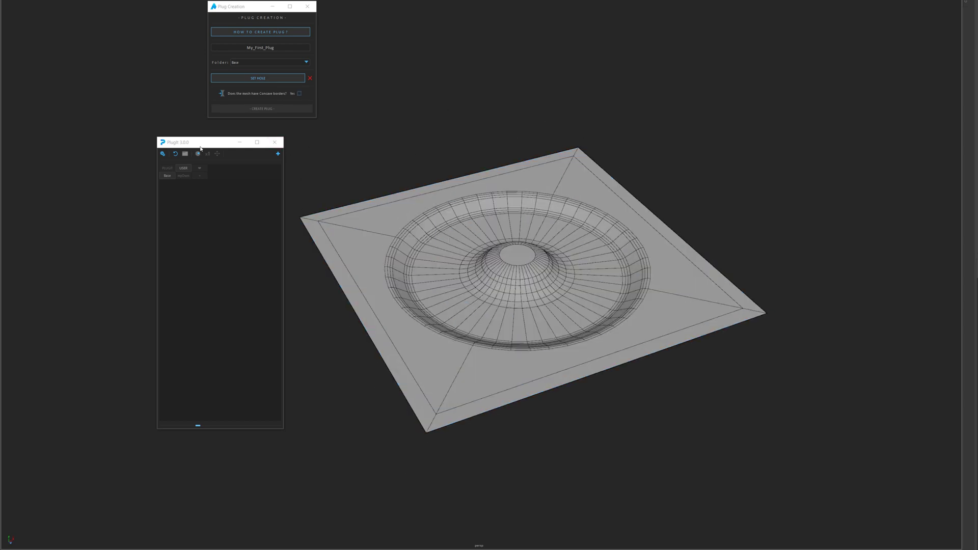
- Move the PlugIt and Plug Creation windows farther away from the mesh
{"action": "left_click_drag", "start_coordinate": [200, 148], "coordinate": [167, 168]}
{"action": "left_click_drag", "start_coordinate": [255, 6], "coordinate": [229, 10]}
{"action": "left_click_drag", "start_coordinate": [433, 162], "coordinate": [446, 146], "text": "alt"}
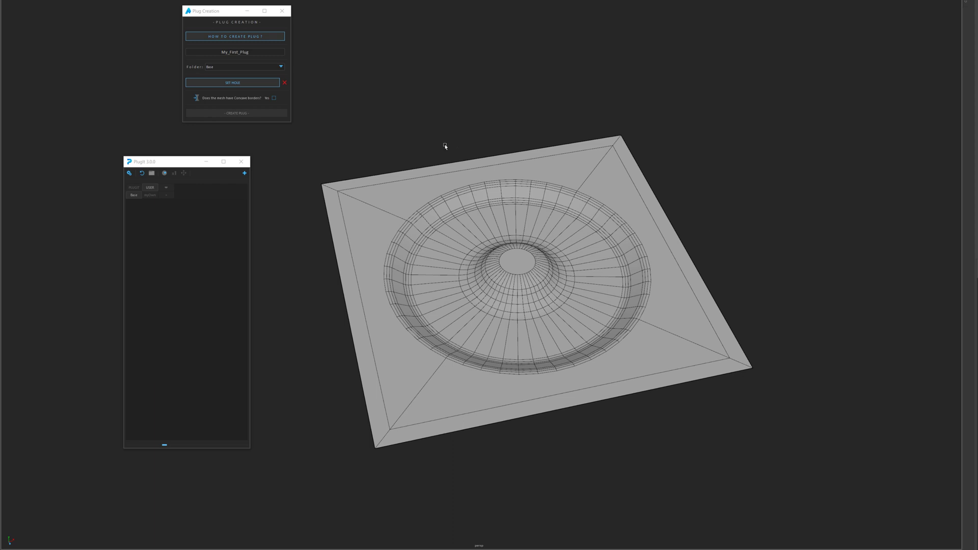
{"action": "left_click_drag", "start_coordinate": [433, 114], "coordinate": [422, 214]}
{"action": "left_click", "coordinate": [362, 162]}
{"action": "left_click_drag", "start_coordinate": [342, 273], "coordinate": [334, 219], "text": "alt"}
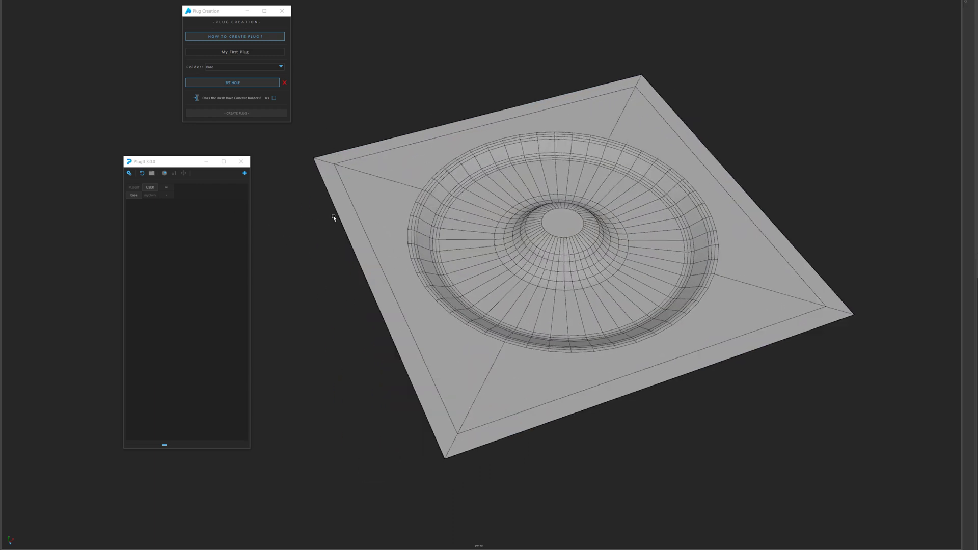
{"action": "scroll", "coordinate": [326, 213], "scroll_direction": "up", "scroll_amount": 2}
{"action": "middle_click_drag", "start_coordinate": [321, 212], "coordinate": [327, 272], "text": "alt"}
{"action": "scroll", "coordinate": [327, 273], "scroll_direction": "down", "scroll_amount": 2}
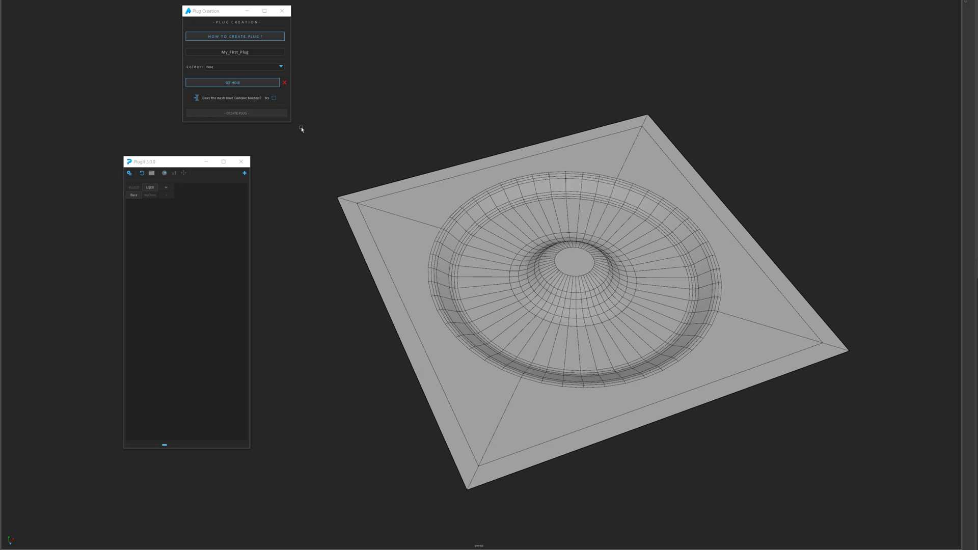
- Try to create the plug with no mesh selected
{"action": "left_click", "coordinate": [258, 112]}
{"action": "left_click_drag", "start_coordinate": [457, 198], "coordinate": [448, 187]}
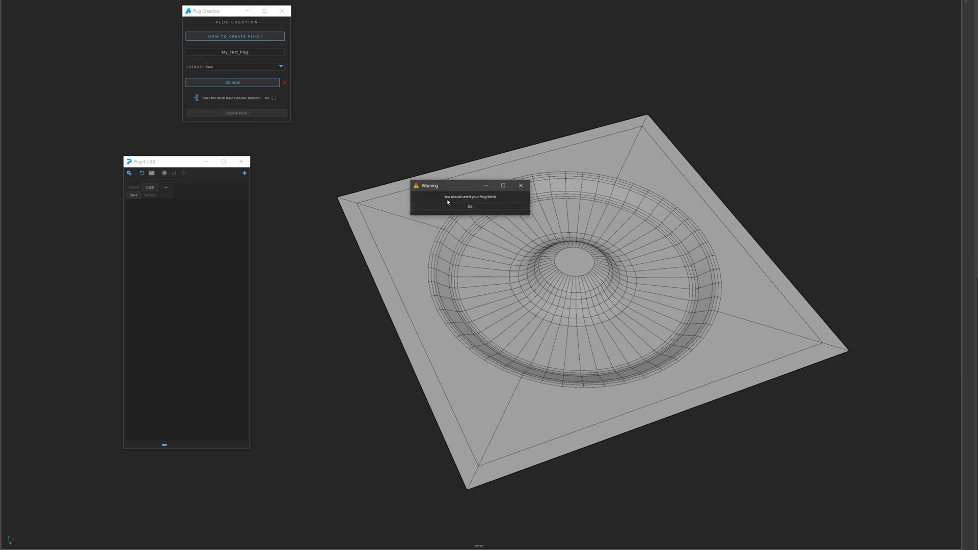
{"action": "left_click", "coordinate": [471, 207]}
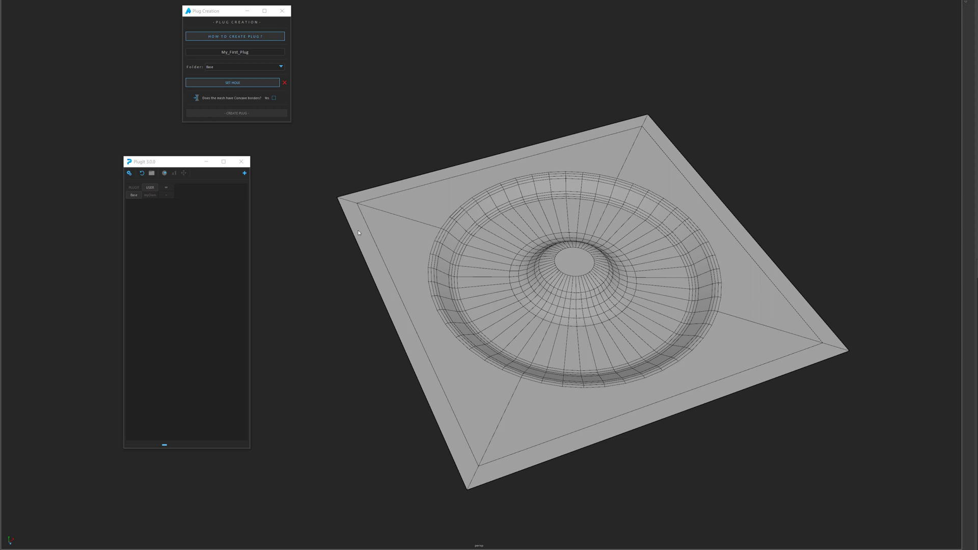
- Cut an extra edge across the mesh's outer border strip and try to create the plug from it
{"action": "left_click", "coordinate": [377, 247]}
{"action": "left_click", "coordinate": [367, 264]}
{"action": "key", "text": "w"}
{"action": "left_click", "coordinate": [348, 337]}
{"action": "left_click", "coordinate": [244, 113]}
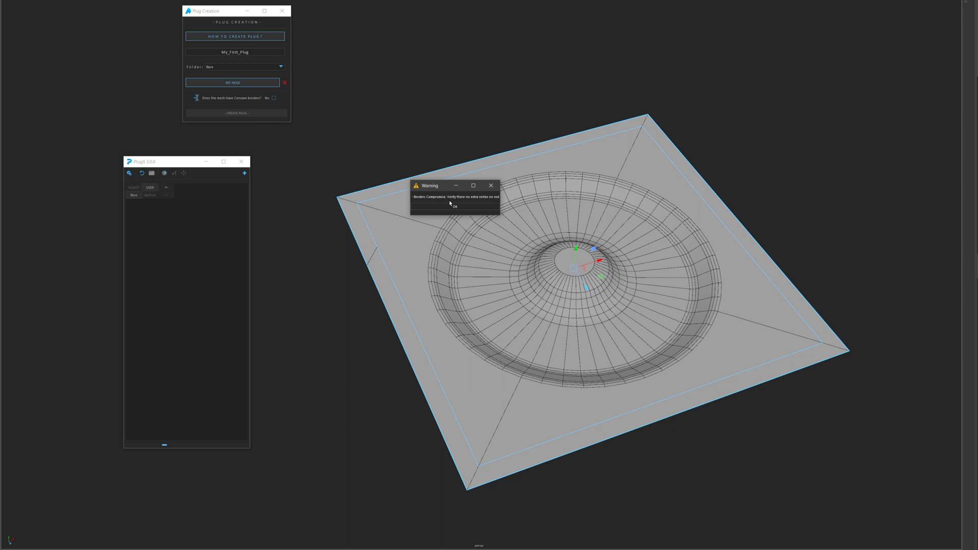
{"action": "left_click", "coordinate": [491, 185]}
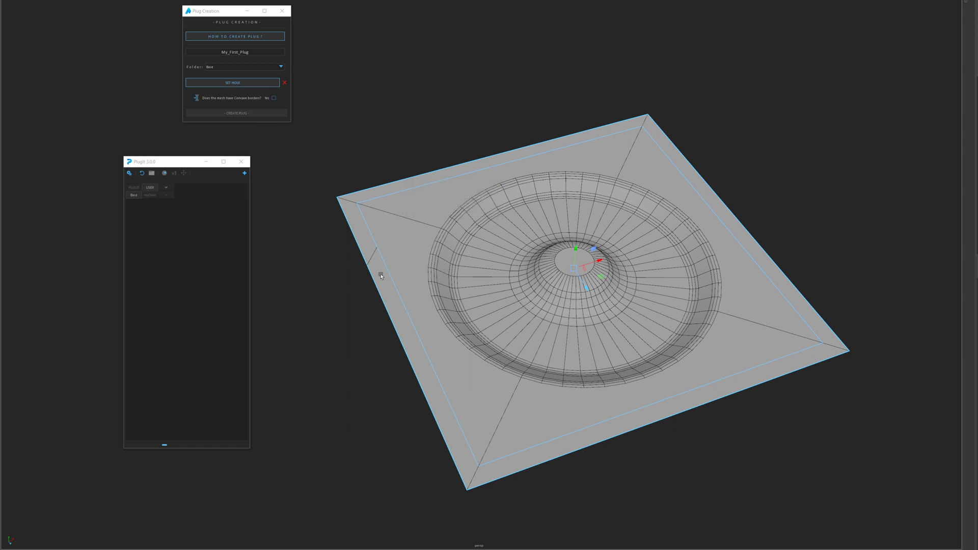
- Undo the extra cut across the mesh's border strip
{"action": "key", "text": "ctrl+z"}
{"action": "key", "text": "ctrl+z"}
{"action": "key", "text": "ctrl+z"}
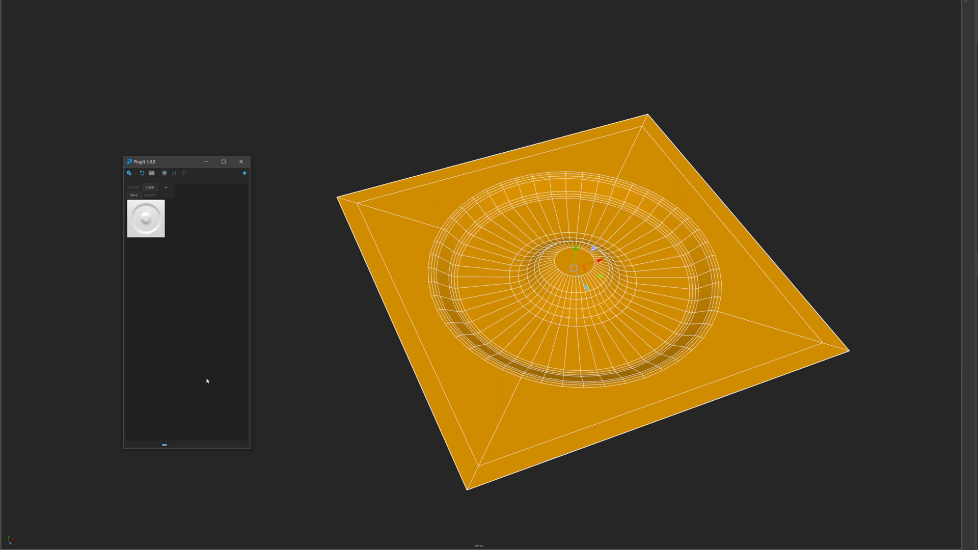
- Deselect the finished plug mesh and move the PlugIt window farther away from it
{"action": "left_click_drag", "start_coordinate": [339, 125], "coordinate": [361, 242]}
{"action": "left_click", "coordinate": [334, 83]}
{"action": "left_click_drag", "start_coordinate": [334, 83], "coordinate": [385, 323]}
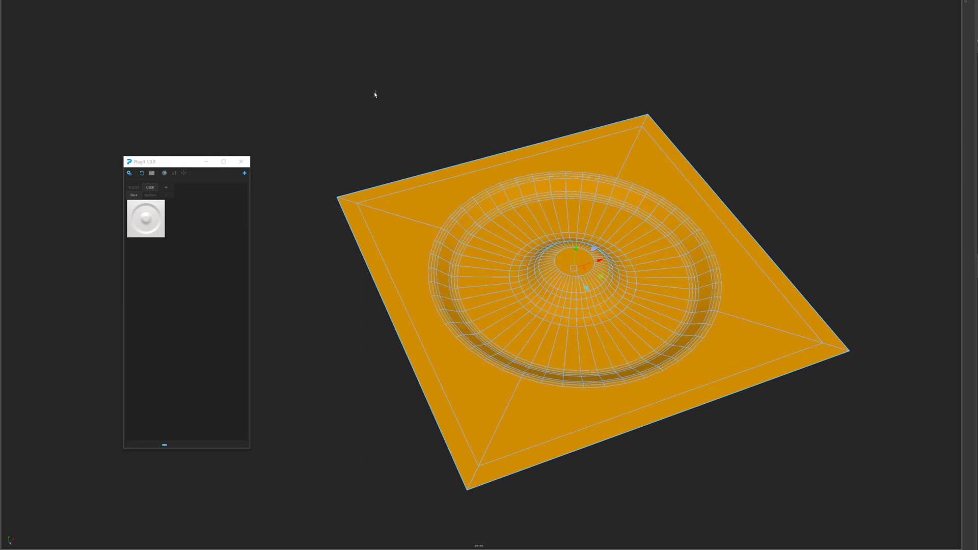
{"action": "left_click", "coordinate": [400, 114]}
{"action": "left_click", "coordinate": [475, 176]}
{"action": "left_click_drag", "start_coordinate": [508, 280], "coordinate": [380, 224], "text": "alt"}
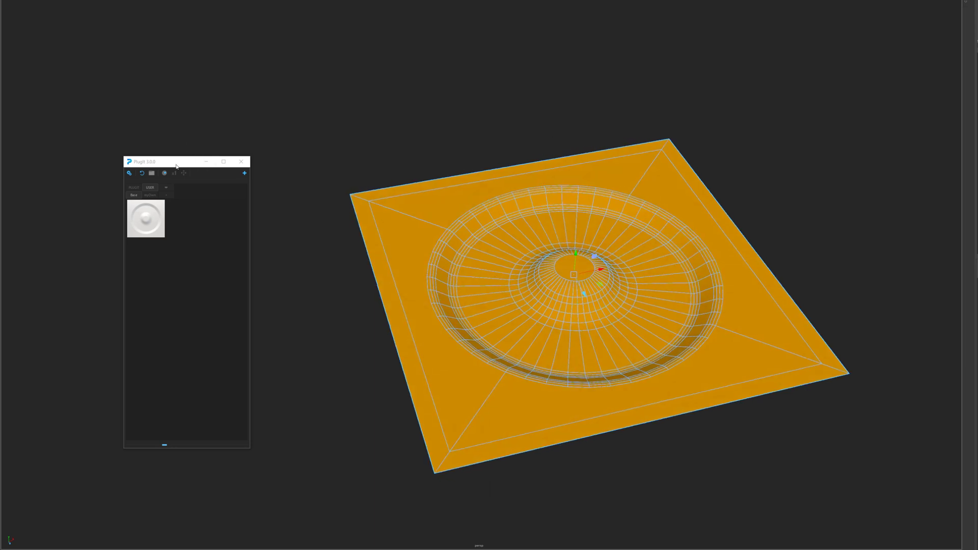
{"action": "left_click_drag", "start_coordinate": [181, 162], "coordinate": [200, 145]}
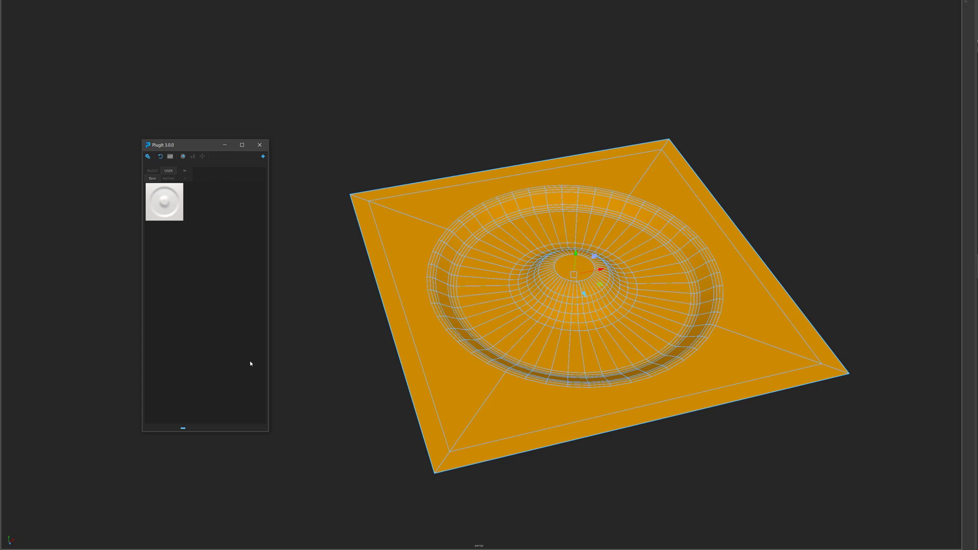
{"action": "left_click", "coordinate": [310, 280]}
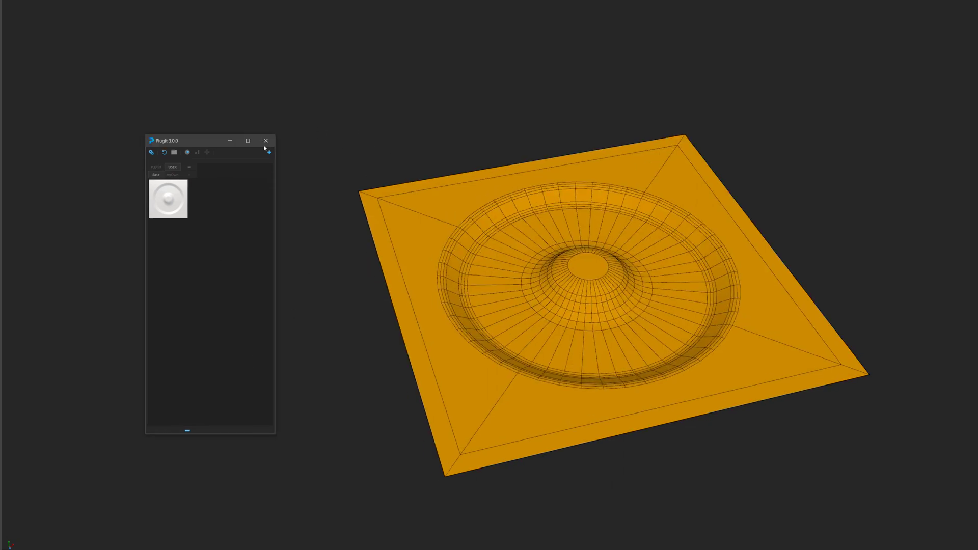
{"action": "left_click_drag", "start_coordinate": [191, 148], "coordinate": [184, 146]}
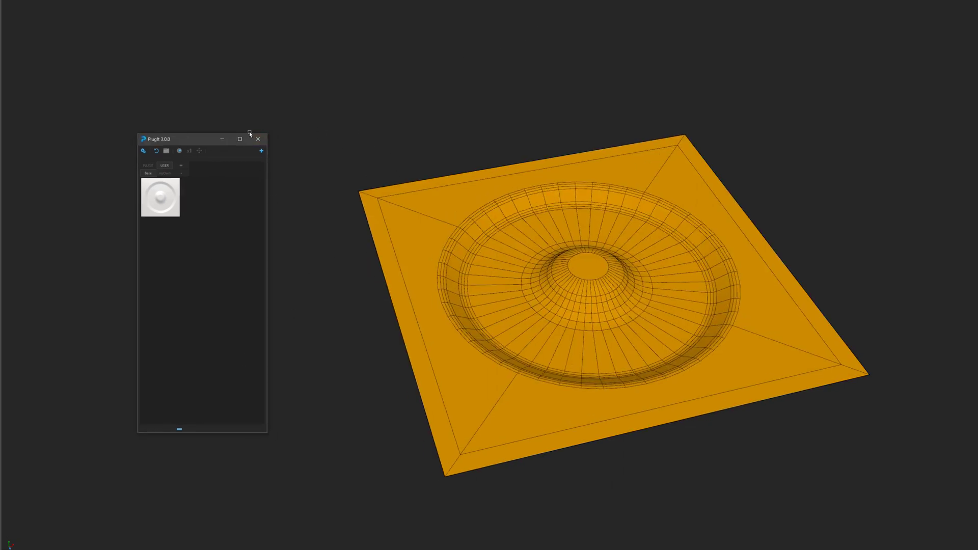
- Open a new plug creation scene without saving the current one and import PLUGS_OTHERS.ma into it
{"action": "left_click", "coordinate": [262, 151]}
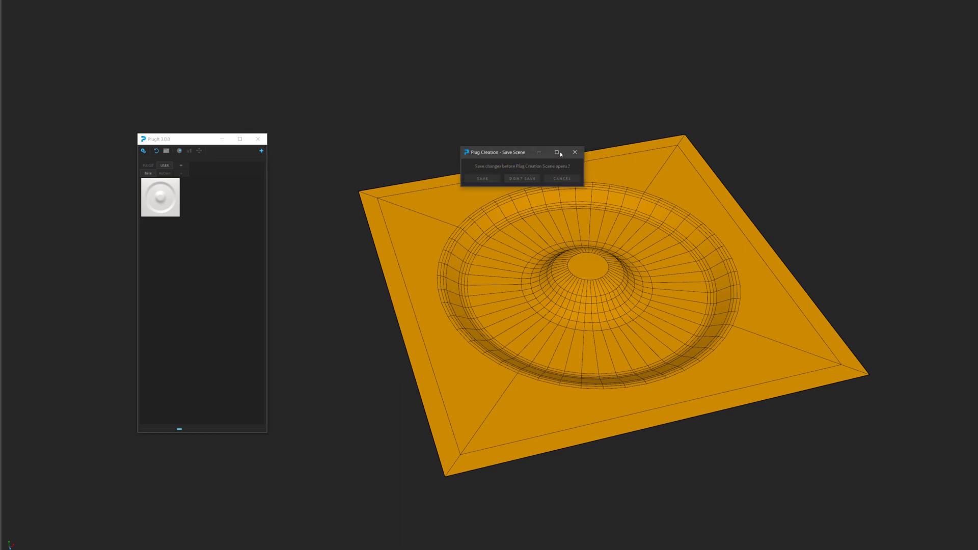
{"action": "left_click", "coordinate": [520, 180]}
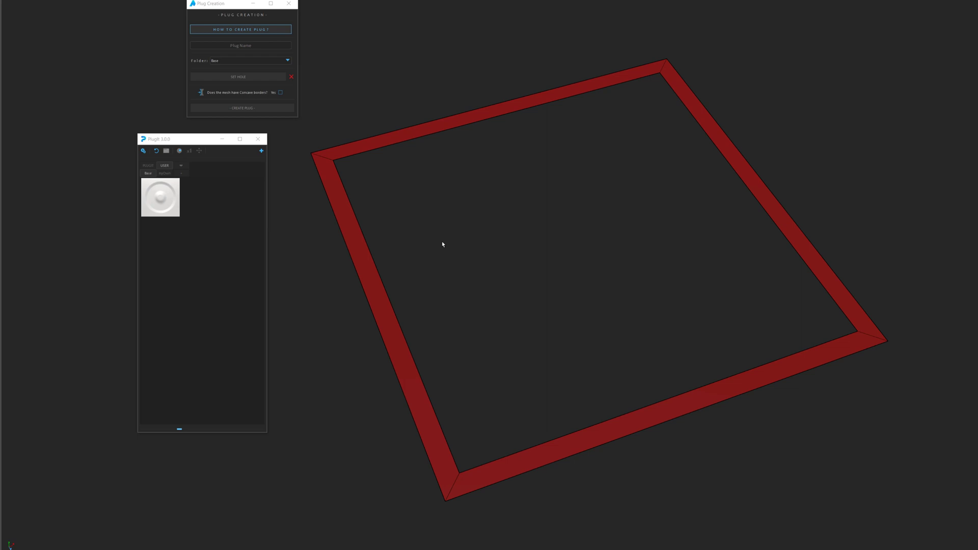
{"action": "key", "text": "ctrl+i"}
{"action": "left_click_drag", "start_coordinate": [122, 0], "coordinate": [496, 79]}
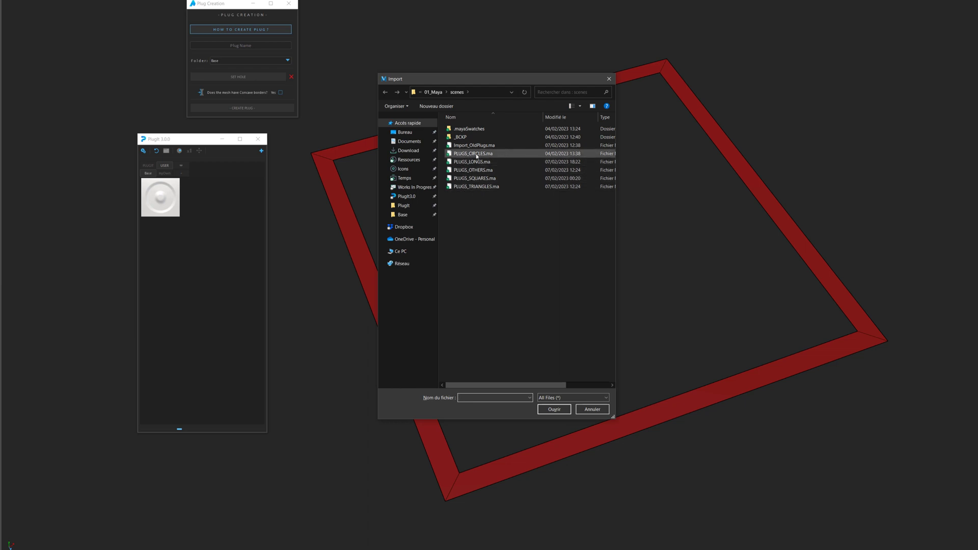
{"action": "double_click", "coordinate": [473, 169]}
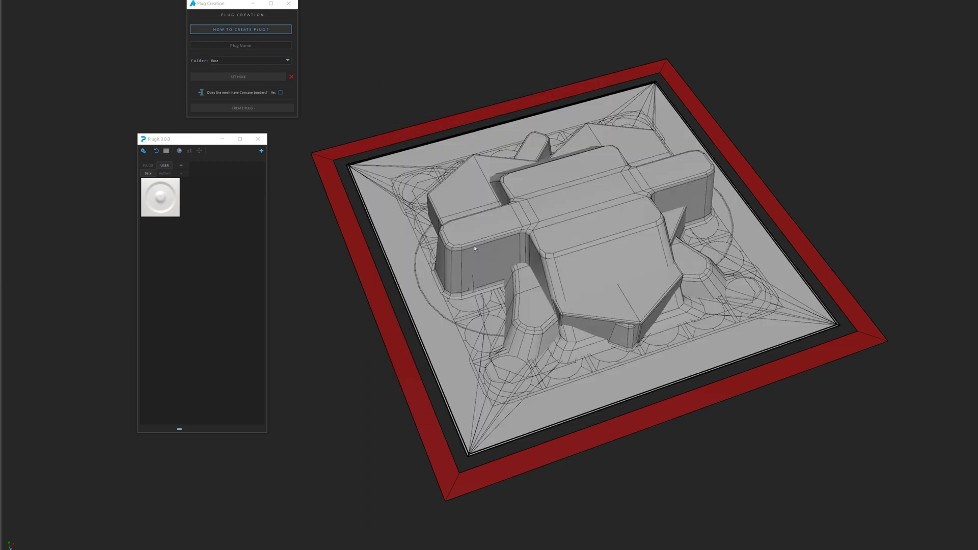
- Expand the OTHER group in the Outliner and delete the plug meshes covering the four-pointed star mesh, checking each by moving it aside
{"action": "key", "text": "shift+o"}
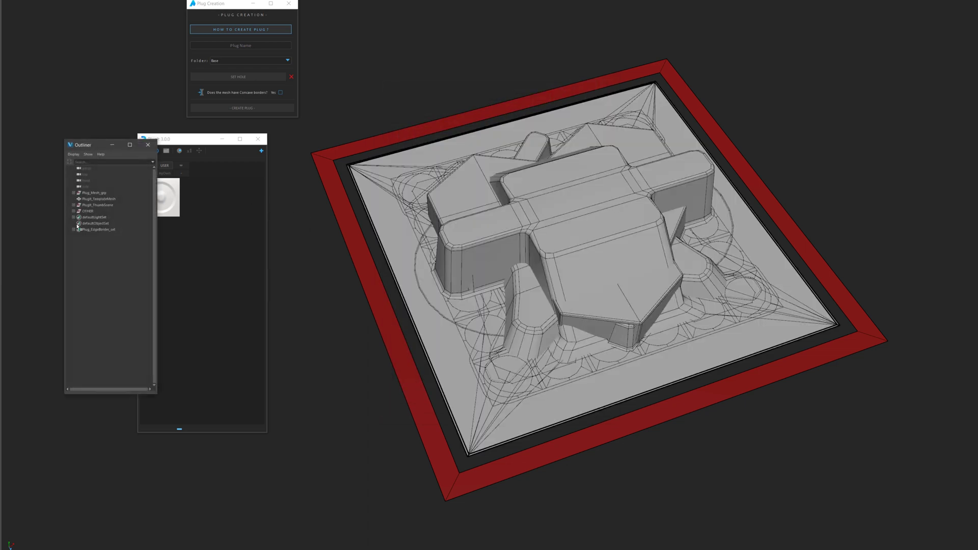
{"action": "left_click", "coordinate": [73, 211]}
{"action": "left_click", "coordinate": [95, 218]}
{"action": "middle_click_drag", "start_coordinate": [418, 255], "coordinate": [570, 98]}
{"action": "key", "text": "Delete"}
{"action": "left_click", "coordinate": [581, 191]}
{"action": "middle_click_drag", "start_coordinate": [580, 190], "coordinate": [792, 51]}
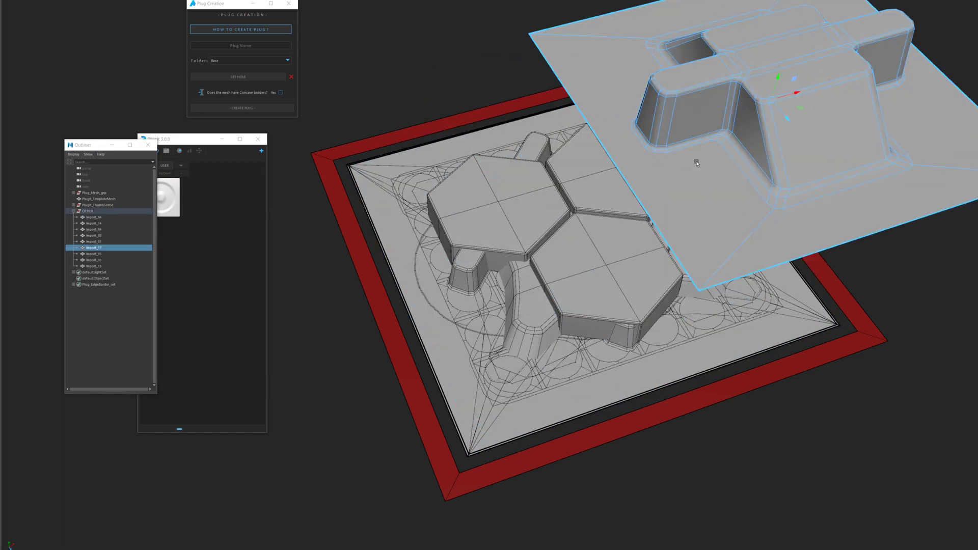
{"action": "key", "text": "Delete"}
{"action": "left_click", "coordinate": [566, 255]}
{"action": "middle_click_drag", "start_coordinate": [565, 255], "coordinate": [744, 109]}
{"action": "key", "text": "Delete"}
- Unparent the four-pointed star mesh from the OTHER group and delete the group with its remaining meshes
{"action": "left_click", "coordinate": [516, 299]}
{"action": "middle_click_drag", "start_coordinate": [516, 299], "coordinate": [696, 152]}
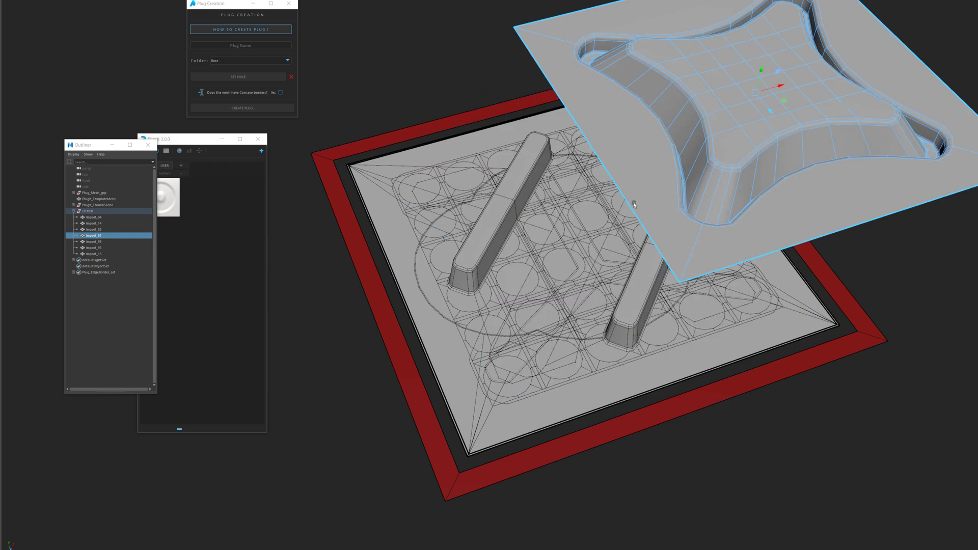
{"action": "key", "text": "ctrl+z"}
{"action": "key", "text": "shift+p"}
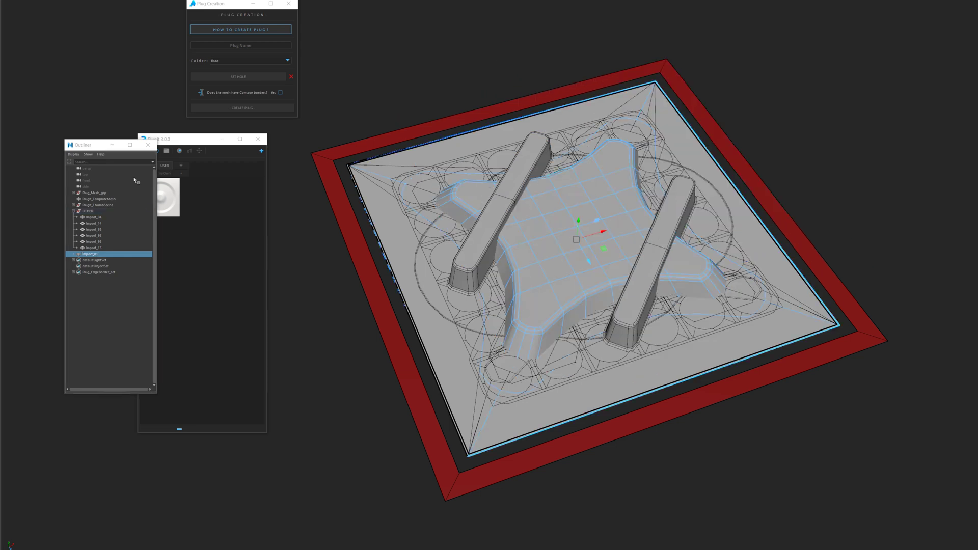
{"action": "left_click", "coordinate": [101, 210]}
{"action": "key", "text": "Delete"}
- Move the Outliner clear of the PlugIt window and name the new plug Test
{"action": "left_click", "coordinate": [541, 210]}
{"action": "scroll", "coordinate": [541, 210], "scroll_direction": "down", "scroll_amount": 4}
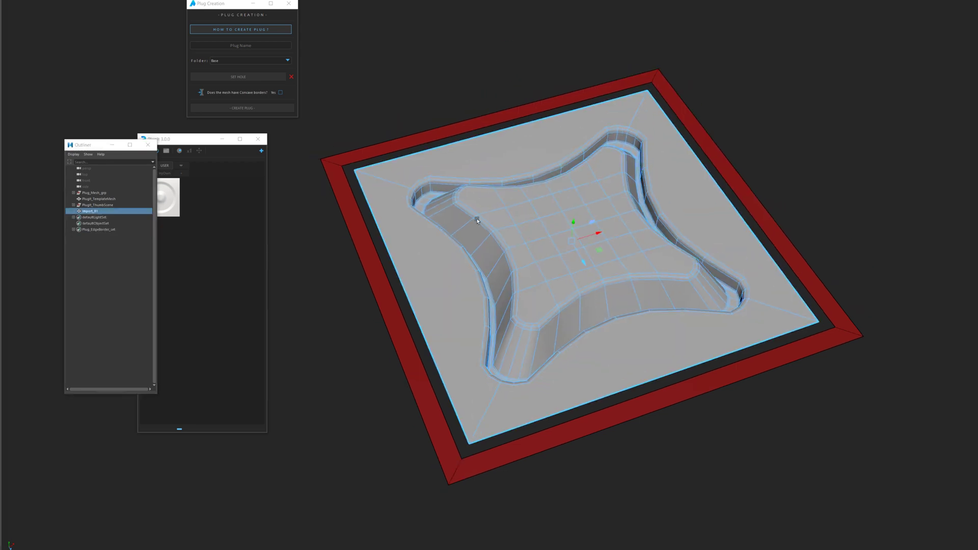
{"action": "left_click", "coordinate": [477, 94]}
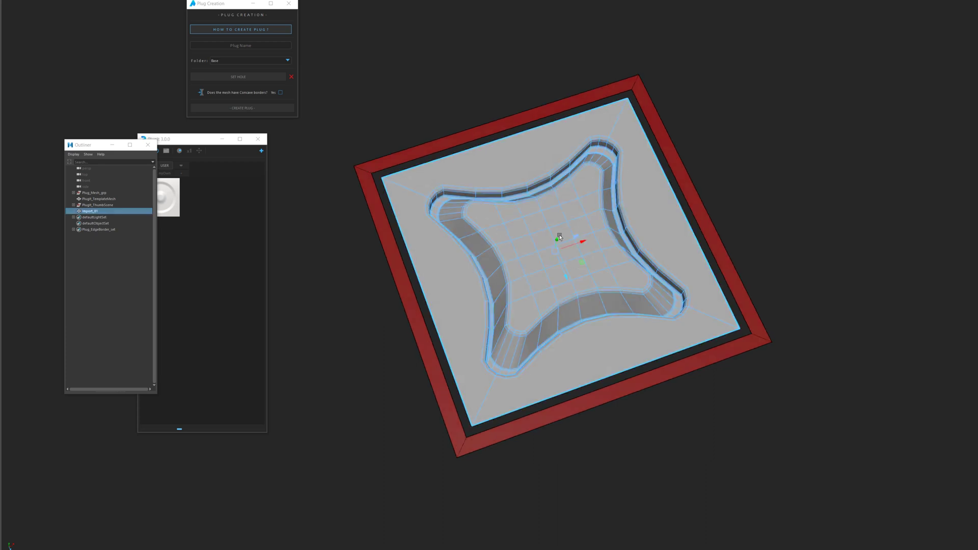
{"action": "left_click_drag", "start_coordinate": [500, 239], "coordinate": [436, 268], "text": "alt"}
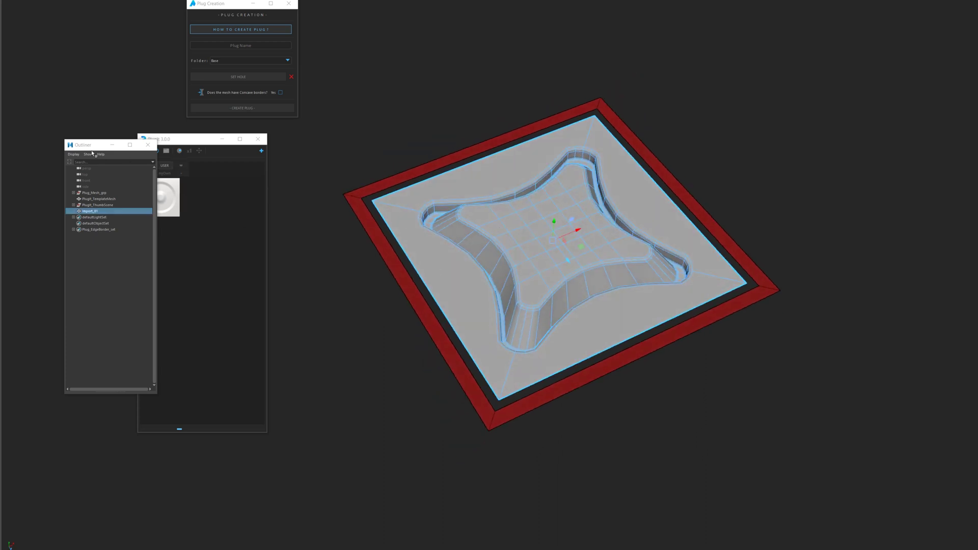
{"action": "left_click_drag", "start_coordinate": [92, 146], "coordinate": [55, 170]}
{"action": "left_click", "coordinate": [241, 46]}
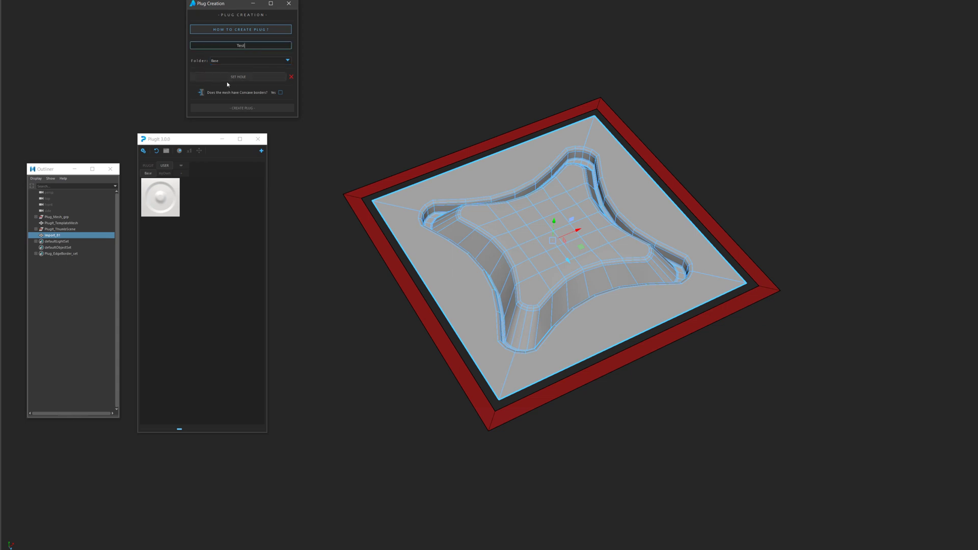
{"action": "scroll", "coordinate": [486, 235], "scroll_direction": "up", "scroll_amount": 5}
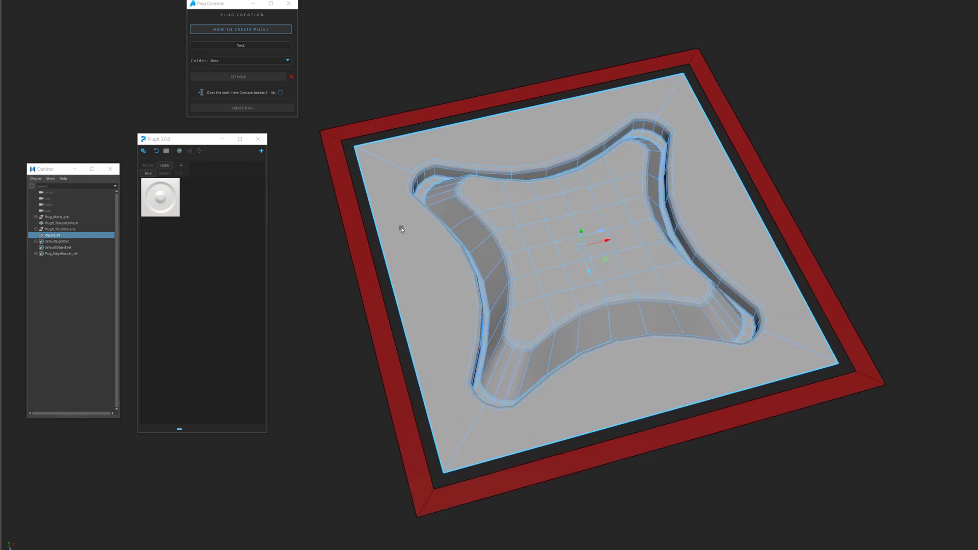
{"action": "left_click", "coordinate": [376, 127]}
{"action": "left_click_drag", "start_coordinate": [383, 216], "coordinate": [409, 263], "text": "alt"}
{"action": "left_click_drag", "start_coordinate": [380, 125], "coordinate": [432, 272]}
{"action": "left_click", "coordinate": [368, 224]}
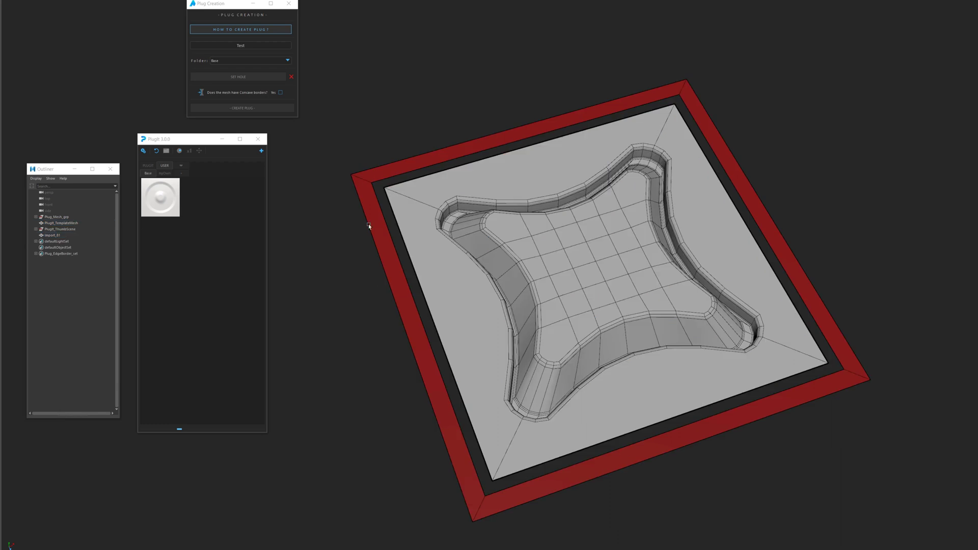
- Scale the star mesh up slightly and combine it with the red template border
{"action": "left_click", "coordinate": [441, 238]}
{"action": "key", "text": "r"}
{"action": "middle_click_drag", "start_coordinate": [441, 238], "coordinate": [428, 214]}
{"action": "left_click_drag", "start_coordinate": [394, 137], "coordinate": [433, 214]}
{"action": "key", "text": "w"}
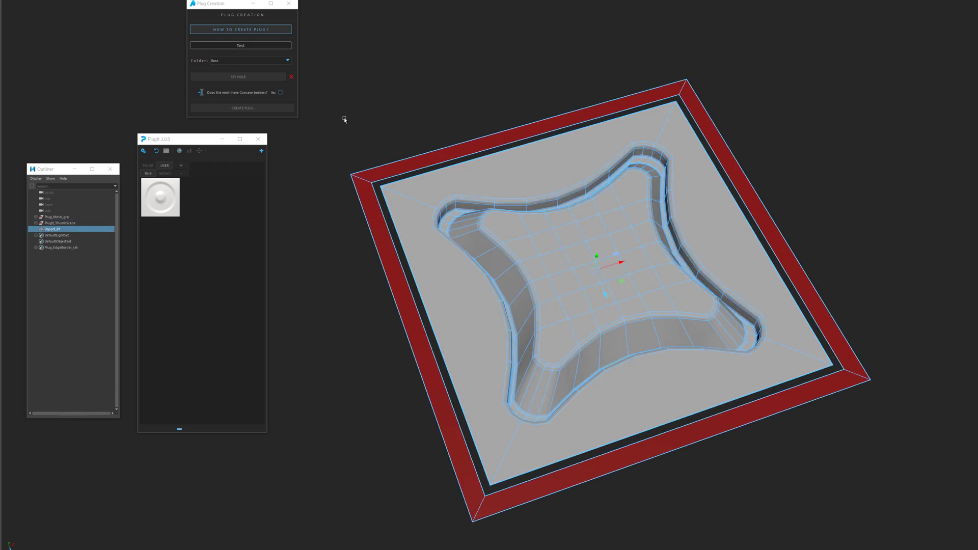
- Bridge the gap between the star mesh and the red border along the far side
{"action": "right_click_drag", "start_coordinate": [431, 188], "coordinate": [427, 172]}
{"action": "left_click_drag", "start_coordinate": [427, 162], "coordinate": [429, 185]}
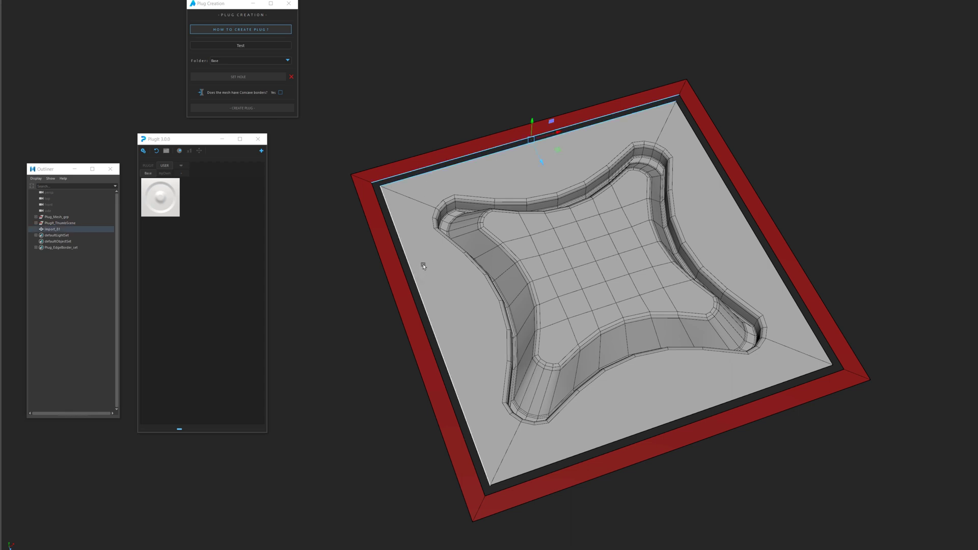
{"action": "left_click", "coordinate": [433, 150]}
{"action": "left_click", "coordinate": [434, 165]}
{"action": "left_click", "coordinate": [439, 173], "text": "shift"}
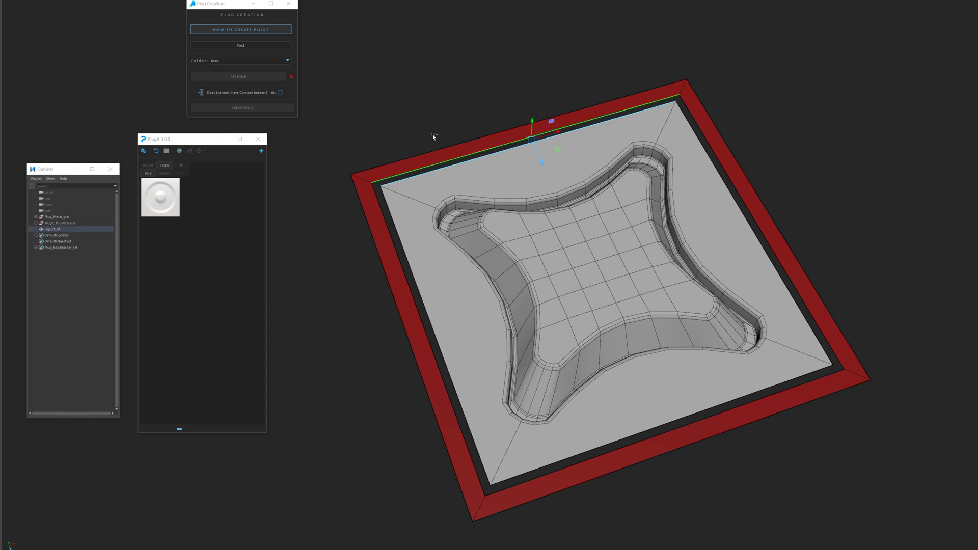
{"action": "left_click", "coordinate": [437, 144]}
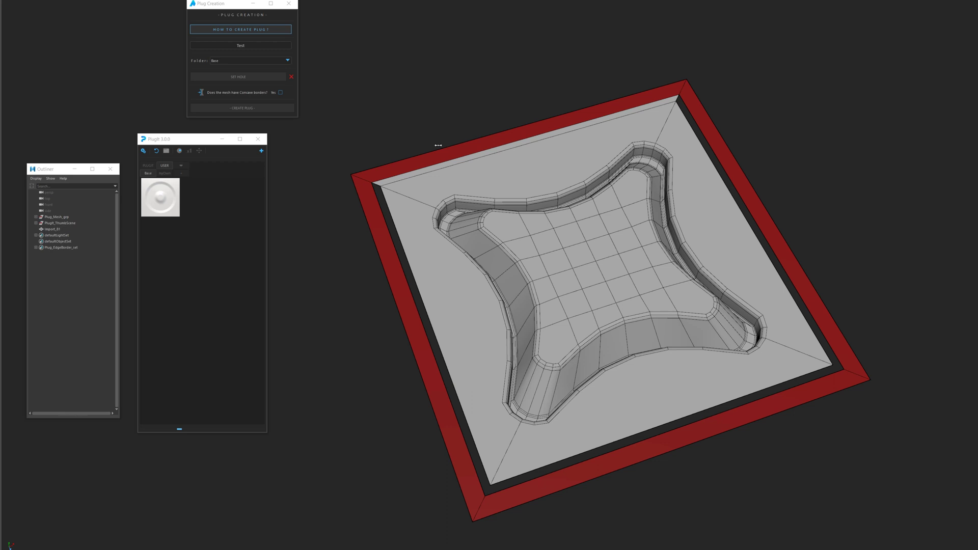
- Close the remaining gap between the star mesh and the red border on the other three sides
{"action": "double_click", "coordinate": [387, 207]}
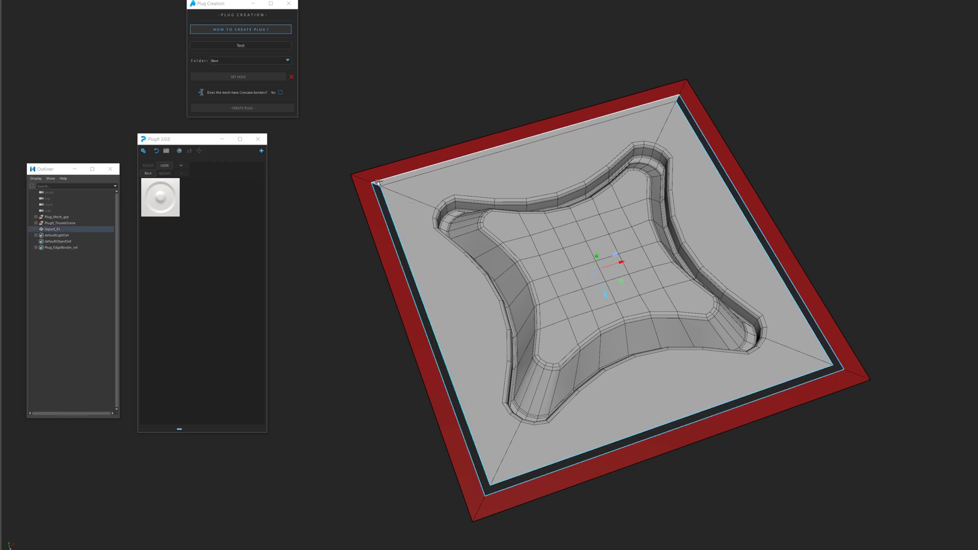
{"action": "scroll", "coordinate": [381, 206], "scroll_direction": "up", "scroll_amount": 5}
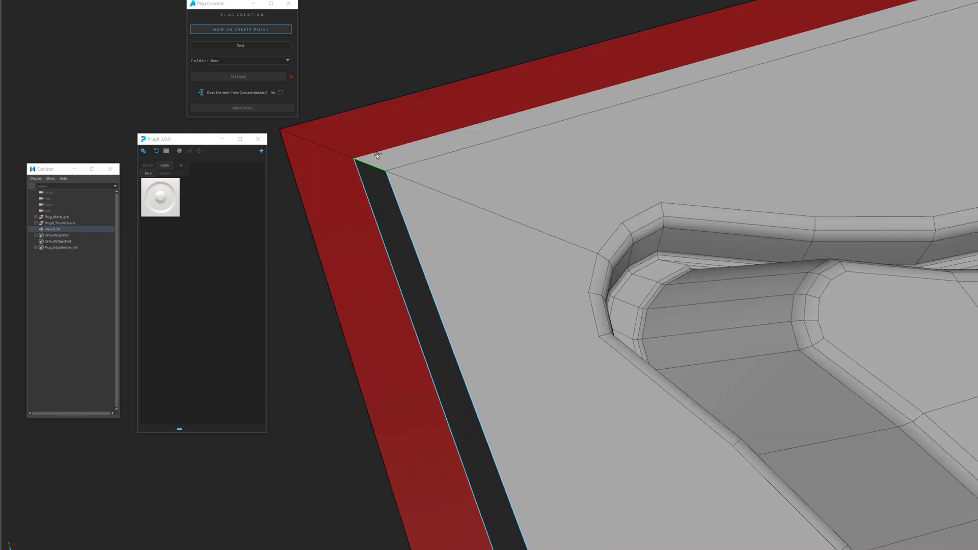
{"action": "middle_click_drag", "start_coordinate": [744, 147], "coordinate": [428, 288], "text": "alt"}
{"action": "middle_click_drag", "start_coordinate": [663, 172], "coordinate": [601, 172], "text": "alt"}
{"action": "scroll", "coordinate": [732, 128], "scroll_direction": "down", "scroll_amount": 6}
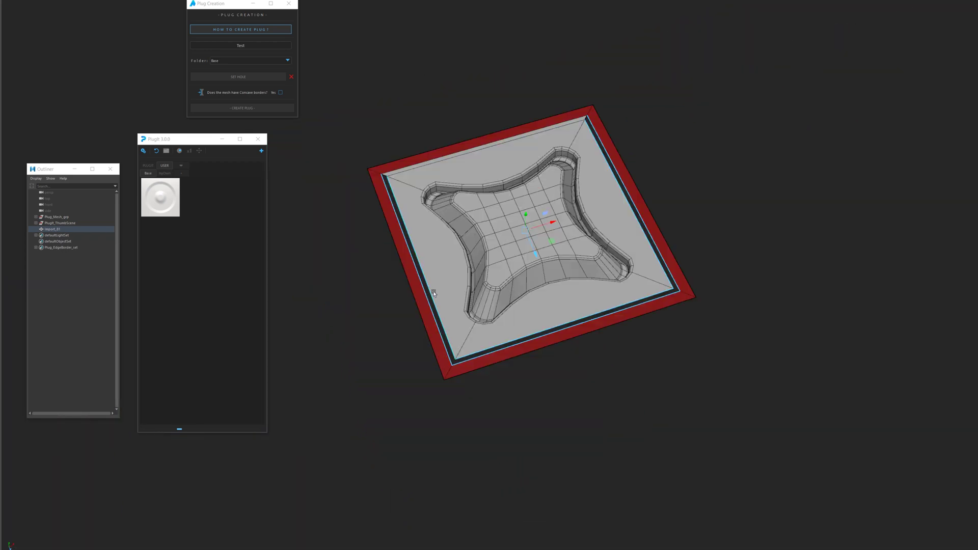
{"action": "left_click", "coordinate": [522, 382]}
{"action": "scroll", "coordinate": [480, 375], "scroll_direction": "up", "scroll_amount": 3}
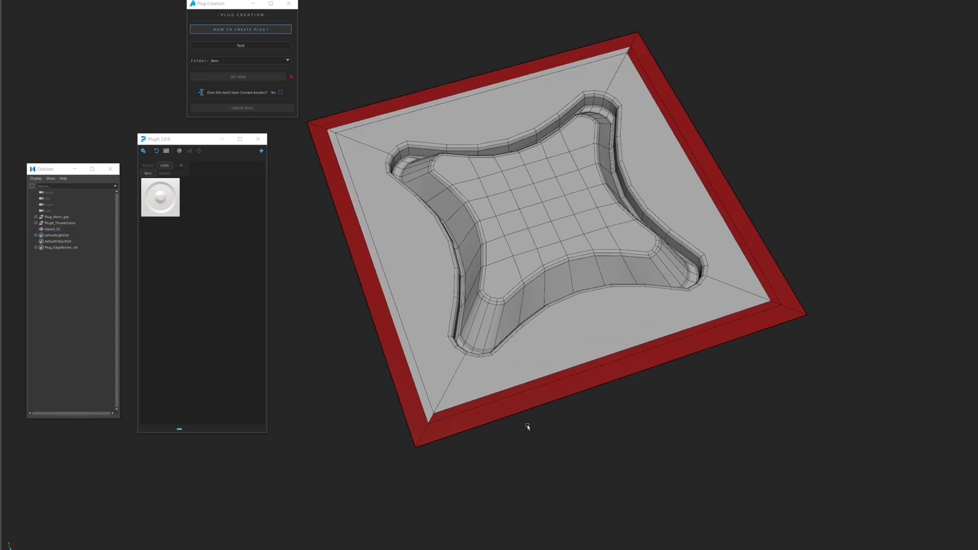
- Remove the leftover edge loop just inside the red border and select the corner vertex of the border's inner edge
{"action": "left_click", "coordinate": [375, 250]}
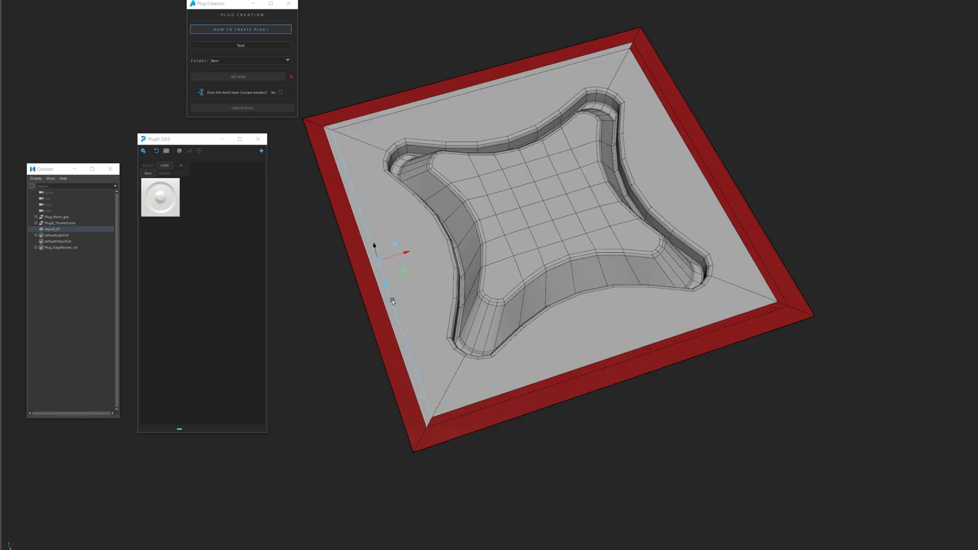
{"action": "left_click", "coordinate": [357, 197]}
{"action": "double_click", "coordinate": [356, 195]}
{"action": "right_click_drag", "start_coordinate": [436, 224], "coordinate": [420, 232]}
{"action": "scroll", "coordinate": [470, 281], "scroll_direction": "down", "scroll_amount": 3}
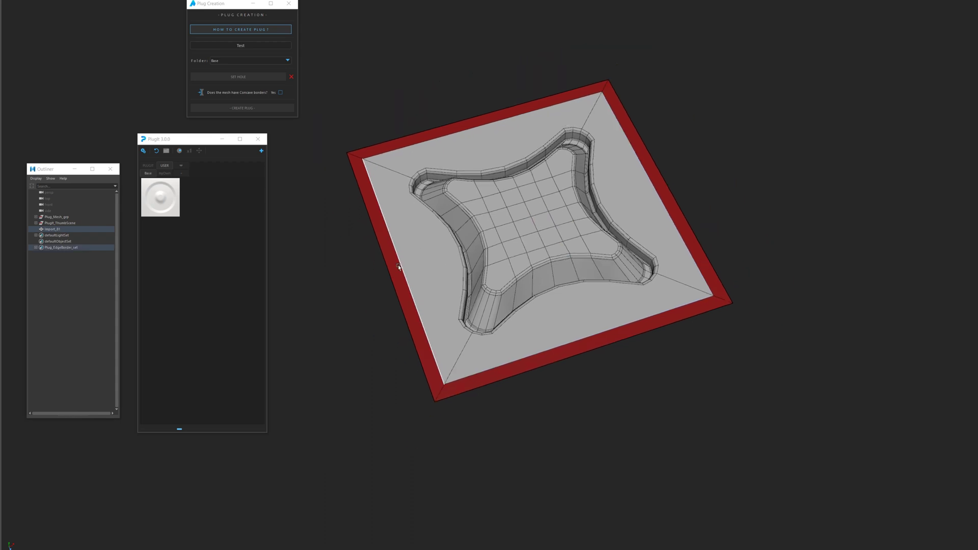
{"action": "left_click", "coordinate": [377, 174]}
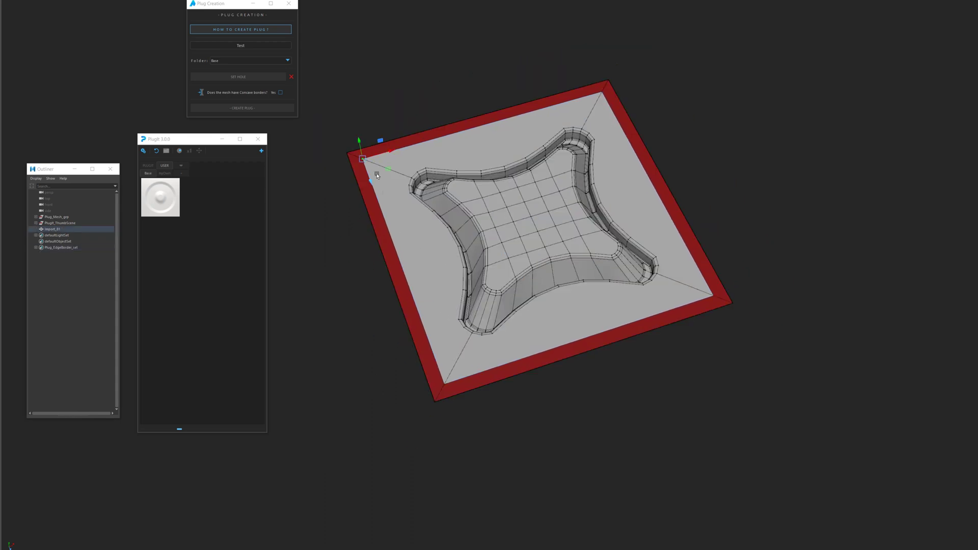
- Examine the inner corner vertices and red border faces of the joined star mesh for leftover or badly connected geometry
{"action": "left_click", "coordinate": [444, 383]}
{"action": "left_click", "coordinate": [713, 294]}
{"action": "left_click", "coordinate": [604, 94]}
{"action": "left_click", "coordinate": [494, 122]}
{"action": "left_click", "coordinate": [509, 75]}
{"action": "left_click_drag", "start_coordinate": [509, 74], "coordinate": [406, 142], "text": "alt"}
{"action": "left_click", "coordinate": [406, 141]}
{"action": "left_click", "coordinate": [338, 188], "text": "shift"}
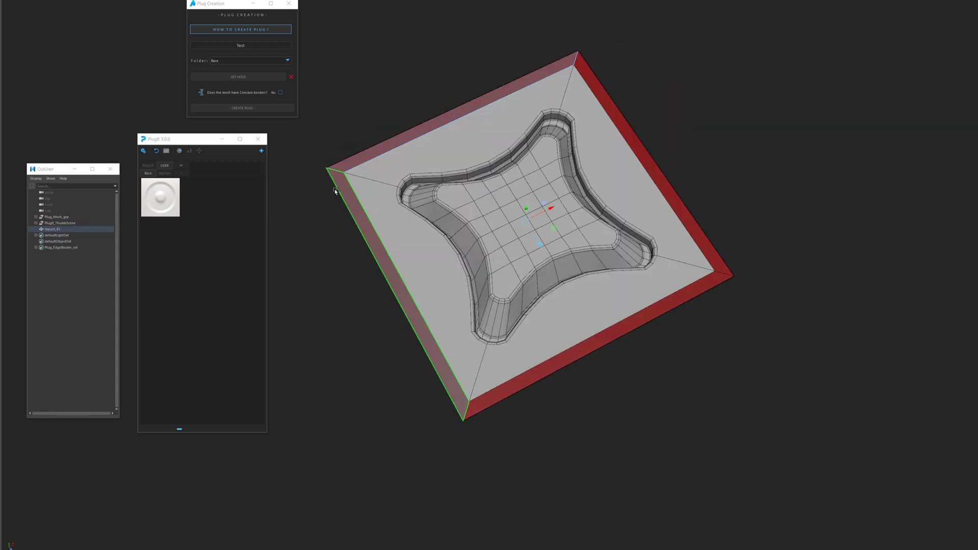
{"action": "left_click", "coordinate": [331, 262]}
{"action": "mouse_move", "coordinate": [334, 265]}
{"action": "left_mouse_down", "text": "alt"}
{"action": "mouse_move", "coordinate": [343, 285]}
{"action": "mouse_move", "coordinate": [325, 251]}
{"action": "left_mouse_up", "text": "alt"}
{"action": "right_click_drag", "start_coordinate": [325, 251], "coordinate": [392, 300], "text": "alt"}
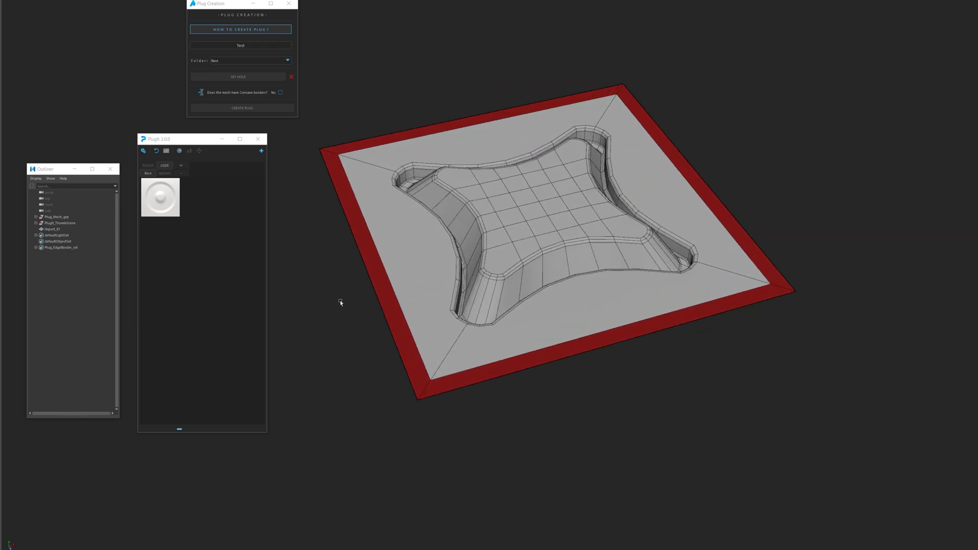
{"action": "left_click_drag", "start_coordinate": [463, 104], "coordinate": [470, 277], "text": "alt"}
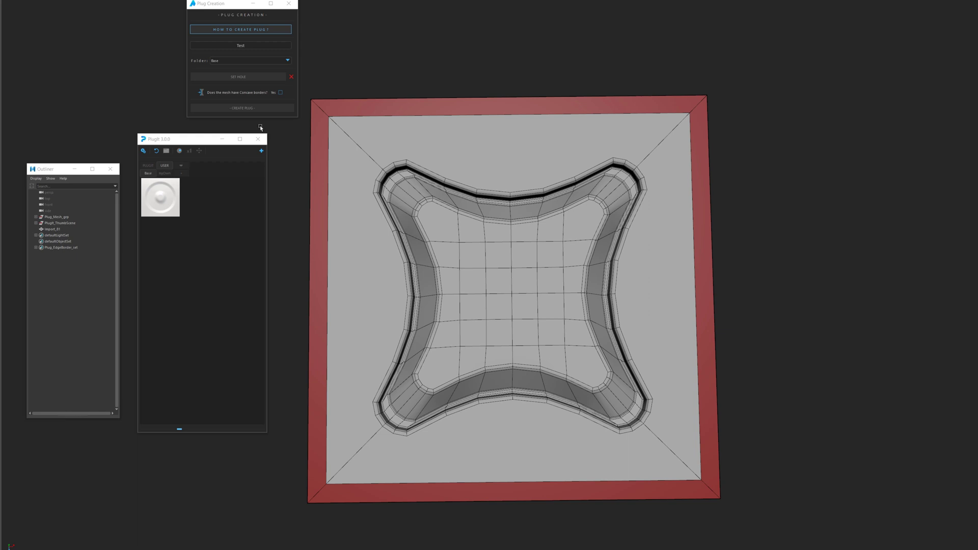
- Enable the option stating that the plug mesh has concave borders
{"action": "right_click_drag", "start_coordinate": [382, 225], "coordinate": [370, 197]}
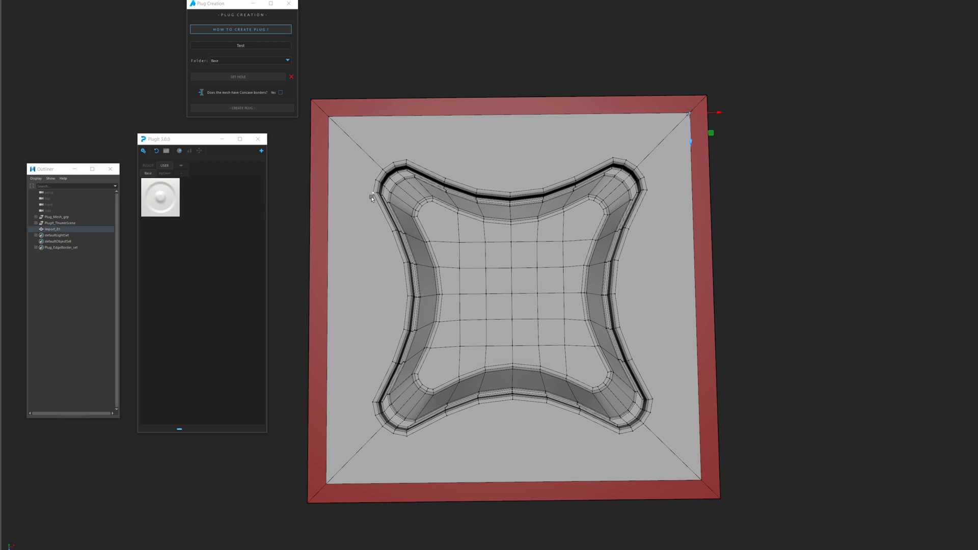
{"action": "left_click_drag", "start_coordinate": [372, 195], "coordinate": [395, 367]}
{"action": "key", "text": "ctrl+z"}
{"action": "left_click", "coordinate": [281, 99]}
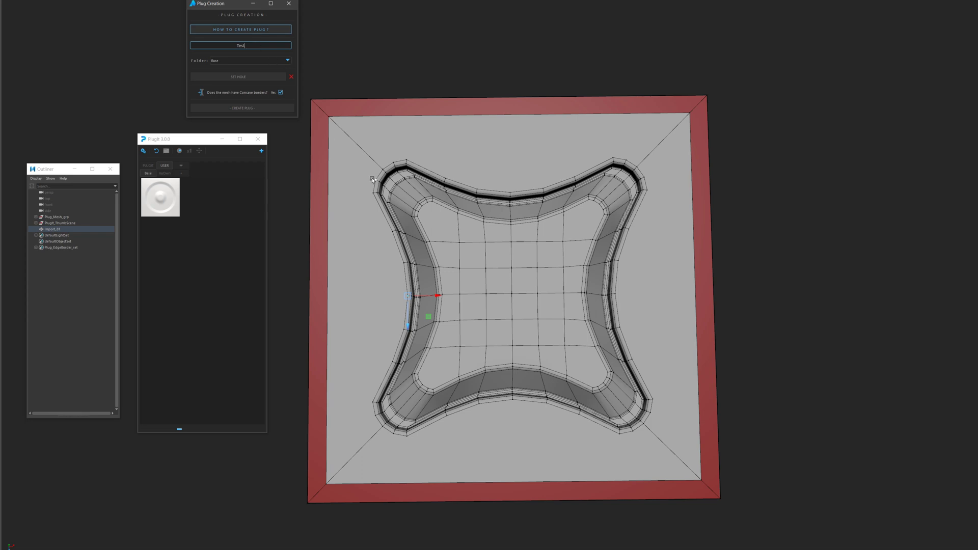
- Select the whole joined star mesh in object mode and create the Test plug from it in the Base folder
{"action": "left_click_drag", "start_coordinate": [360, 197], "coordinate": [397, 169], "text": "alt"}
{"action": "scroll", "coordinate": [397, 169], "scroll_direction": "down", "scroll_amount": 1}
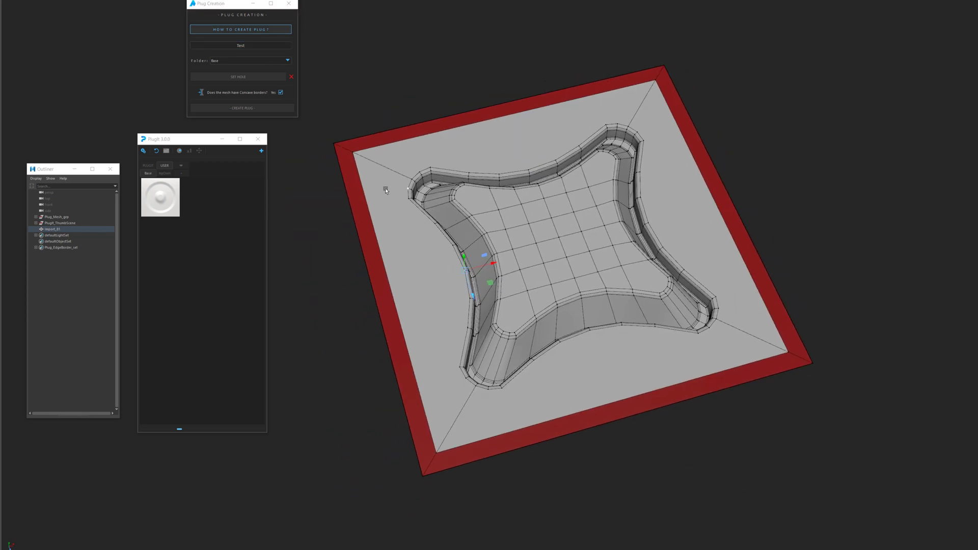
{"action": "left_click", "coordinate": [421, 104]}
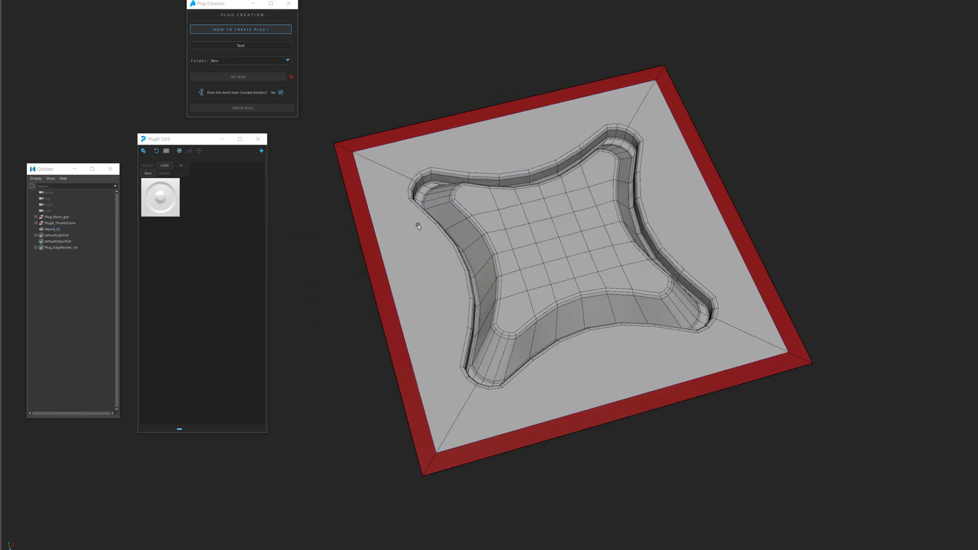
{"action": "left_click", "coordinate": [283, 109]}
{"action": "left_click", "coordinate": [452, 203]}
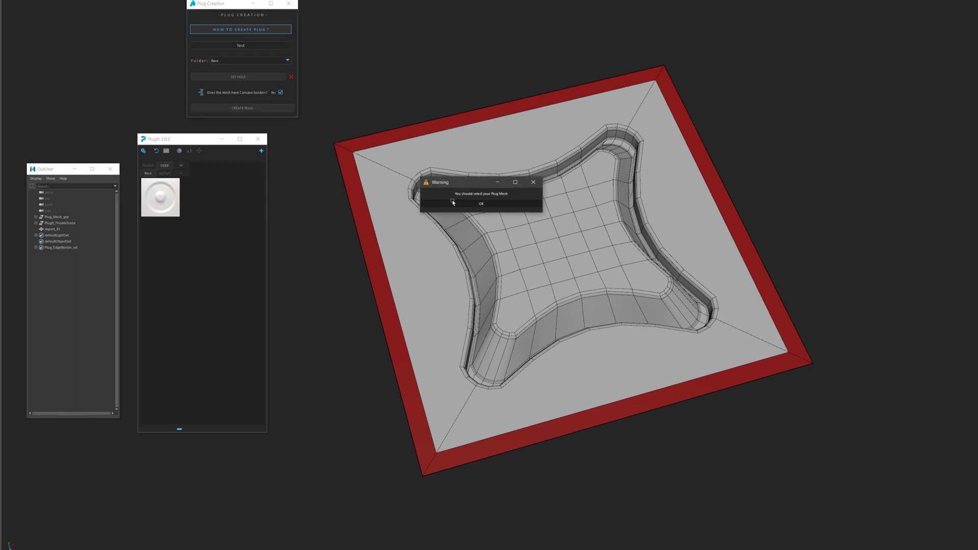
{"action": "left_click_drag", "start_coordinate": [398, 109], "coordinate": [351, 318]}
{"action": "left_click", "coordinate": [251, 109]}
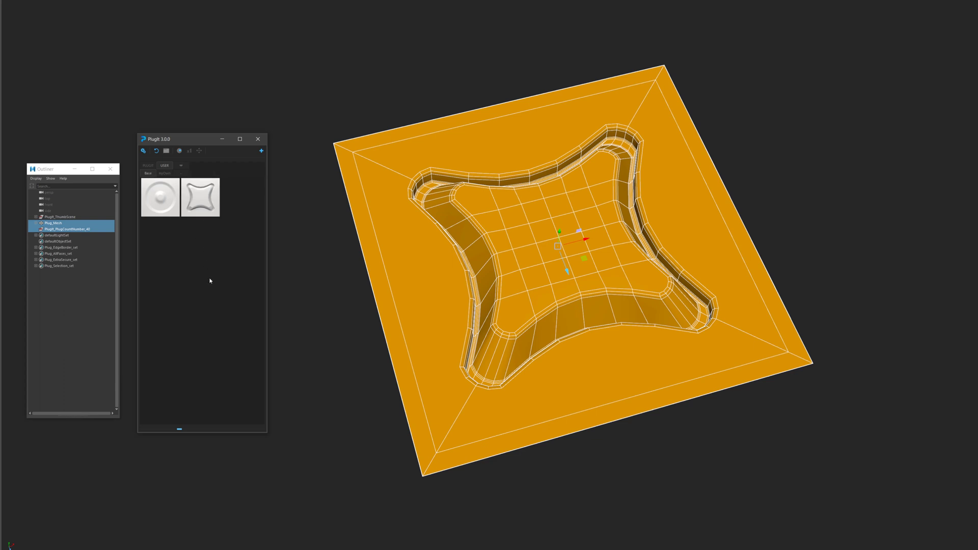
- Enlarge the library thumbnails to their maximum size and compare the star plug's thumbnail with the mesh
{"action": "left_click_drag", "start_coordinate": [180, 430], "coordinate": [279, 432]}
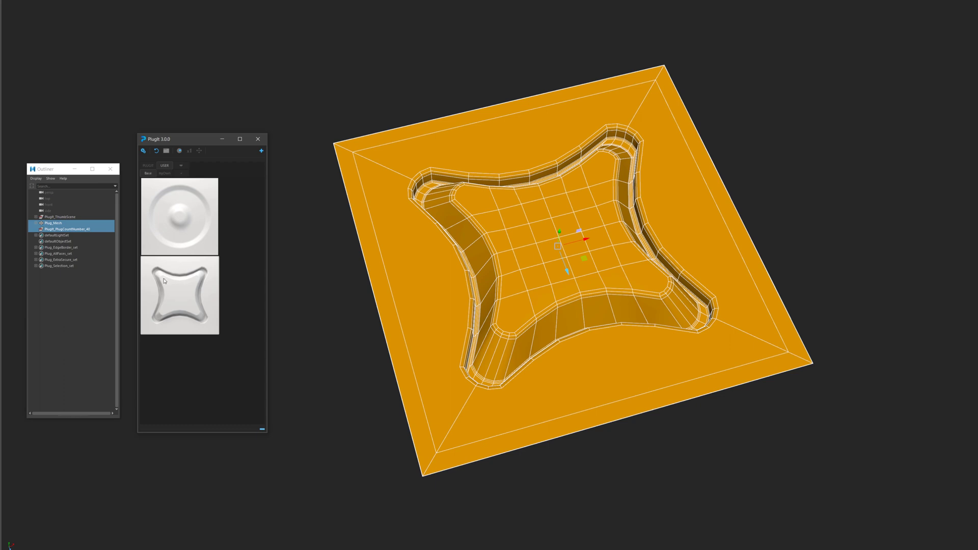
{"action": "left_click_drag", "start_coordinate": [359, 278], "coordinate": [331, 271], "text": "alt"}
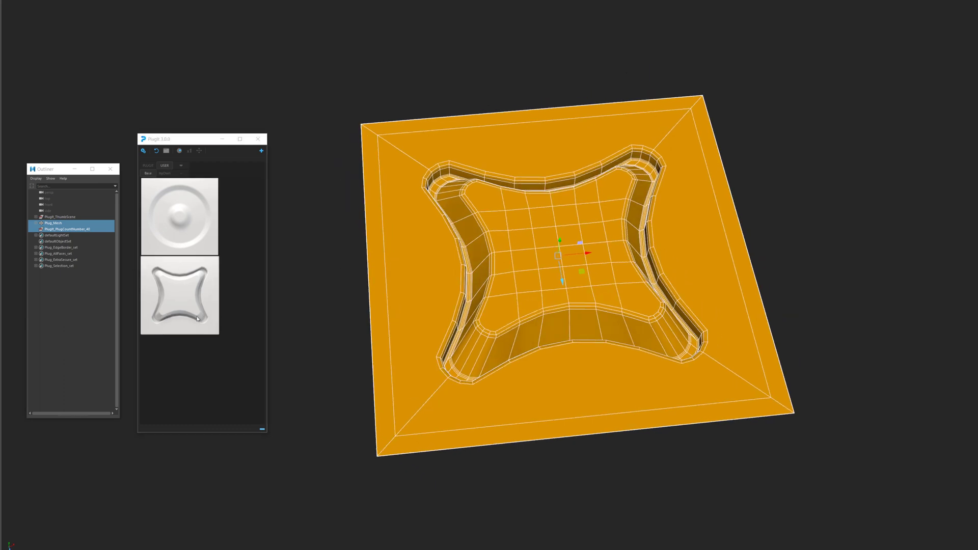
{"action": "left_click_drag", "start_coordinate": [173, 308], "coordinate": [327, 300]}
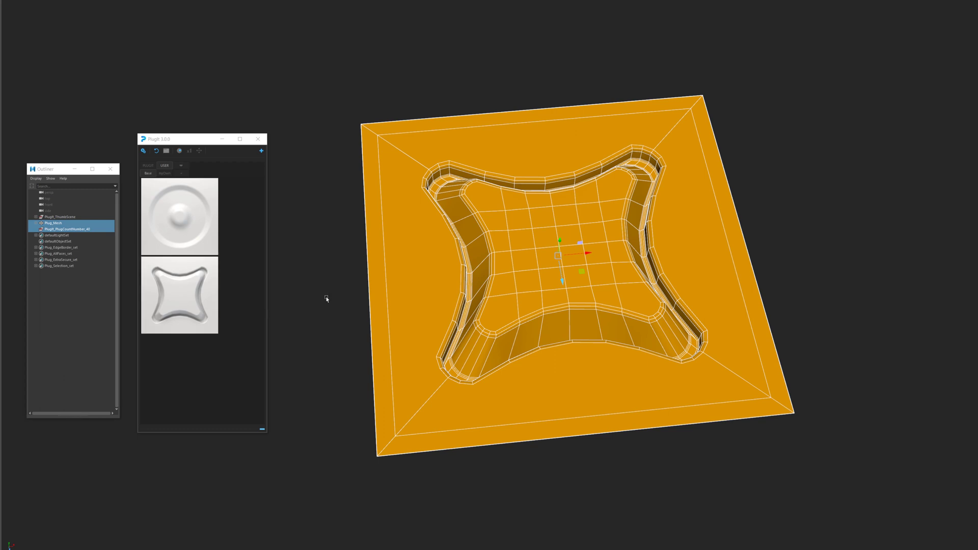
{"action": "right_click_drag", "start_coordinate": [445, 204], "coordinate": [496, 257], "text": "alt"}
{"action": "left_click_drag", "start_coordinate": [496, 258], "coordinate": [477, 255], "text": "alt"}
{"action": "right_click_drag", "start_coordinate": [530, 319], "coordinate": [484, 275], "text": "alt"}
{"action": "left_click_drag", "start_coordinate": [484, 275], "coordinate": [525, 274], "text": "alt"}
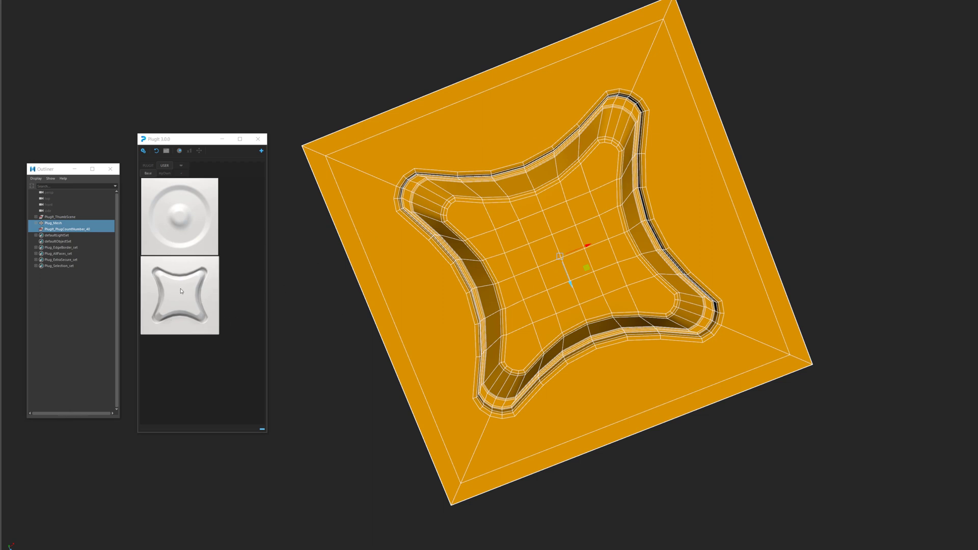
{"action": "left_click_drag", "start_coordinate": [476, 219], "coordinate": [469, 253], "text": "alt"}
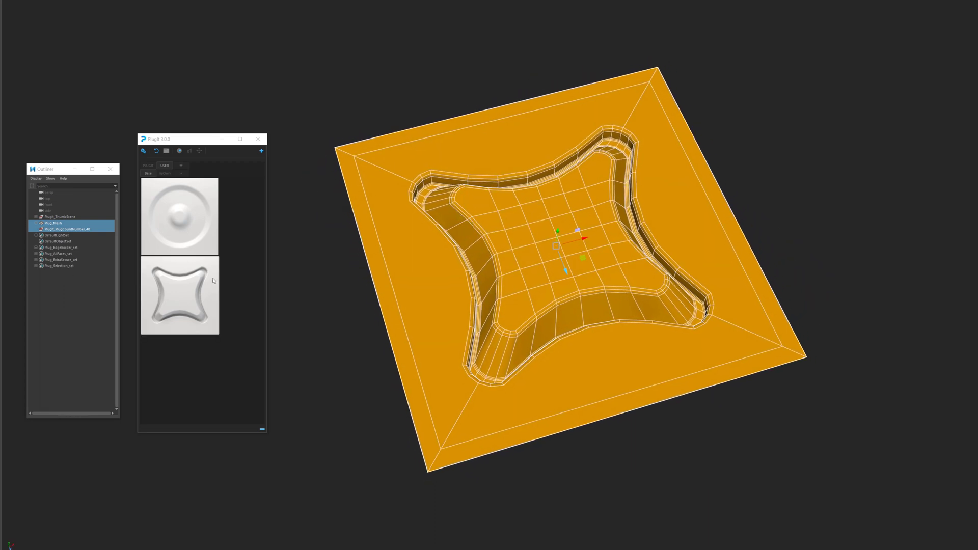
- Select the faces stored in the plug mesh's selection set
{"action": "left_click", "coordinate": [61, 276]}
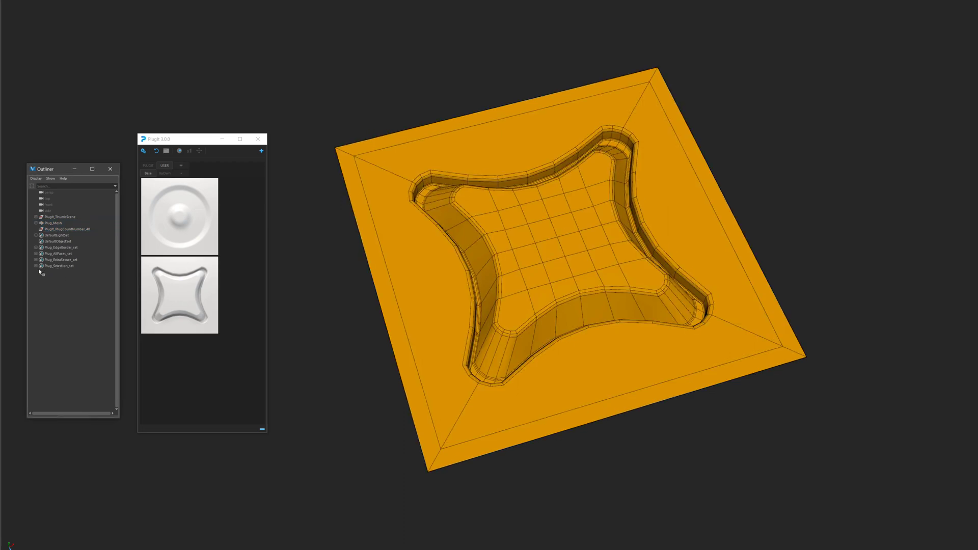
{"action": "right_click", "coordinate": [59, 266]}
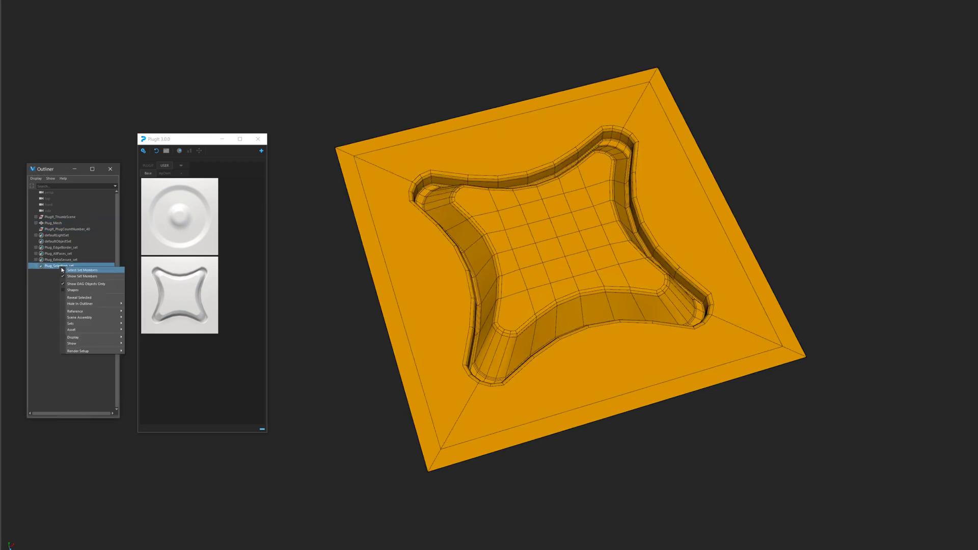
{"action": "left_click", "coordinate": [76, 272]}
{"action": "left_click_drag", "start_coordinate": [475, 246], "coordinate": [439, 265], "text": "alt"}
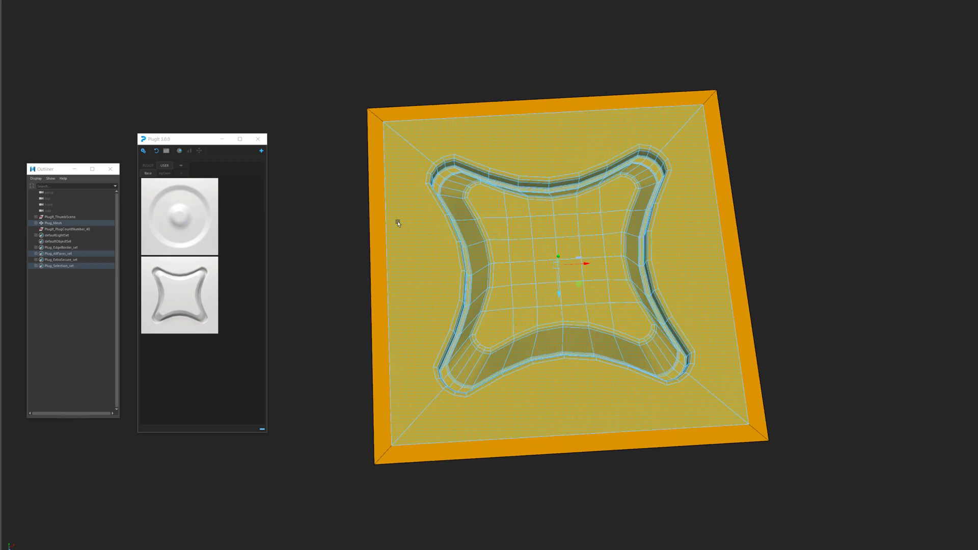
- Select only the recessed star faces, excluding the flat surround and the outer border
{"action": "double_click", "coordinate": [368, 146]}
{"action": "right_click_drag", "start_coordinate": [394, 208], "coordinate": [387, 262], "text": "ctrl"}
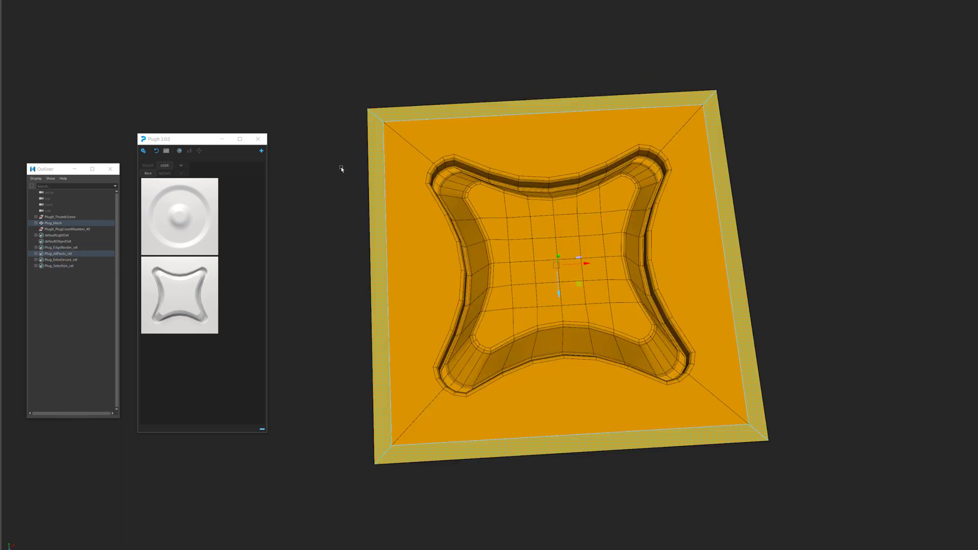
{"action": "right_click_drag", "start_coordinate": [398, 188], "coordinate": [313, 192], "text": "alt"}
{"action": "key", "text": "shift+period"}
{"action": "left_click_drag", "start_coordinate": [320, 46], "coordinate": [771, 496], "text": "shift"}
{"action": "left_click_drag", "start_coordinate": [371, 213], "coordinate": [393, 176], "text": "alt"}
{"action": "left_click_drag", "start_coordinate": [492, 196], "coordinate": [529, 224], "text": "alt"}
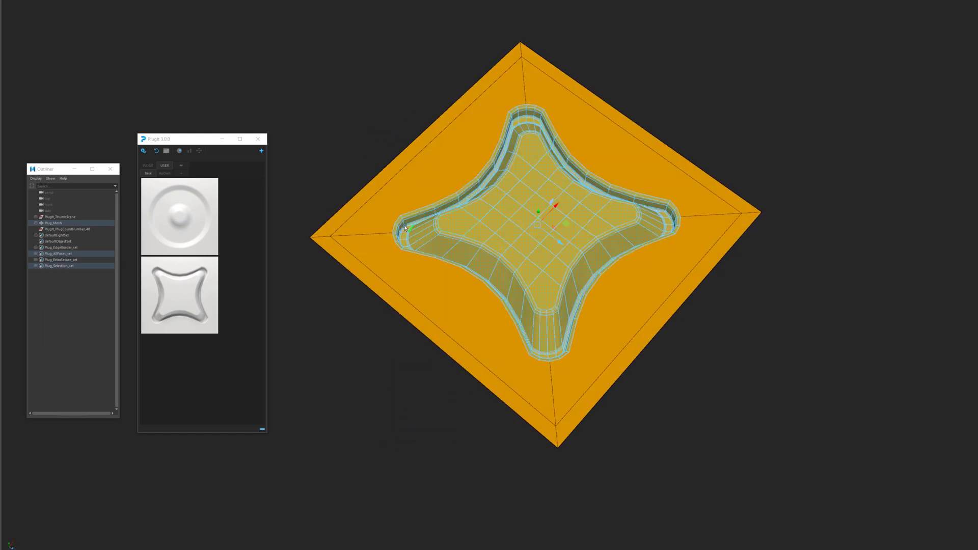
{"action": "left_click_drag", "start_coordinate": [406, 228], "coordinate": [552, 152], "text": "alt"}
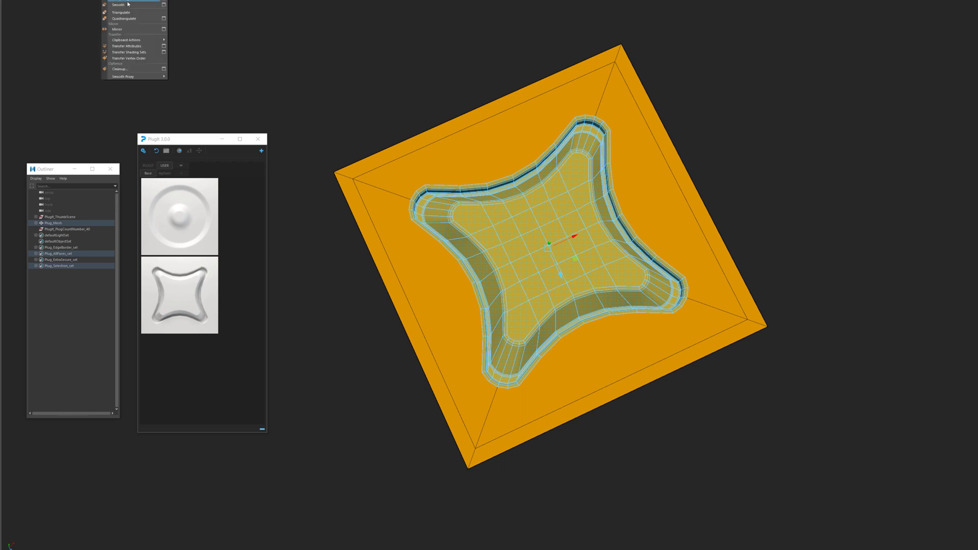
- Smooth the selected star faces, return to object mode and clear the selection
{"action": "left_click", "coordinate": [119, 4]}
{"action": "right_click_drag", "start_coordinate": [396, 184], "coordinate": [508, 255], "text": "alt"}
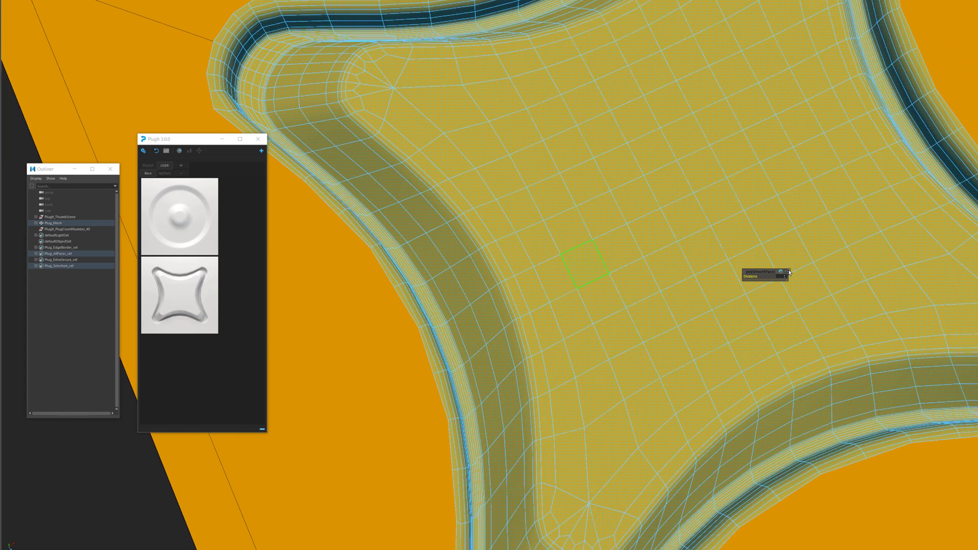
{"action": "key", "text": "Return"}
{"action": "right_click_drag", "start_coordinate": [463, 226], "coordinate": [338, 48], "text": "alt"}
{"action": "key", "text": "F8"}
{"action": "left_click", "coordinate": [338, 48]}
- Render the smoothed plug through the PlugIt thumbnail camera and move the render window aside
{"action": "left_click_drag", "start_coordinate": [555, 190], "coordinate": [390, 169], "text": "alt"}
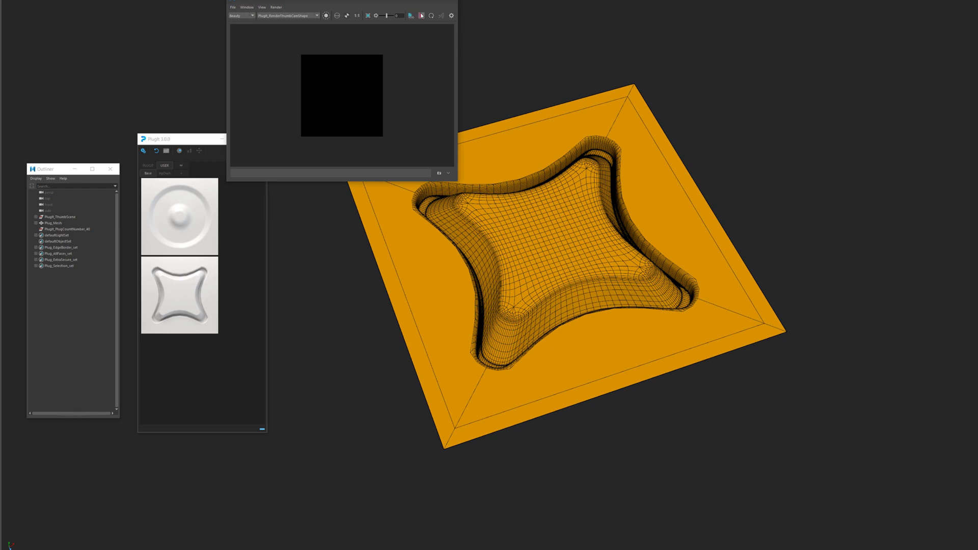
{"action": "left_click", "coordinate": [421, 15]}
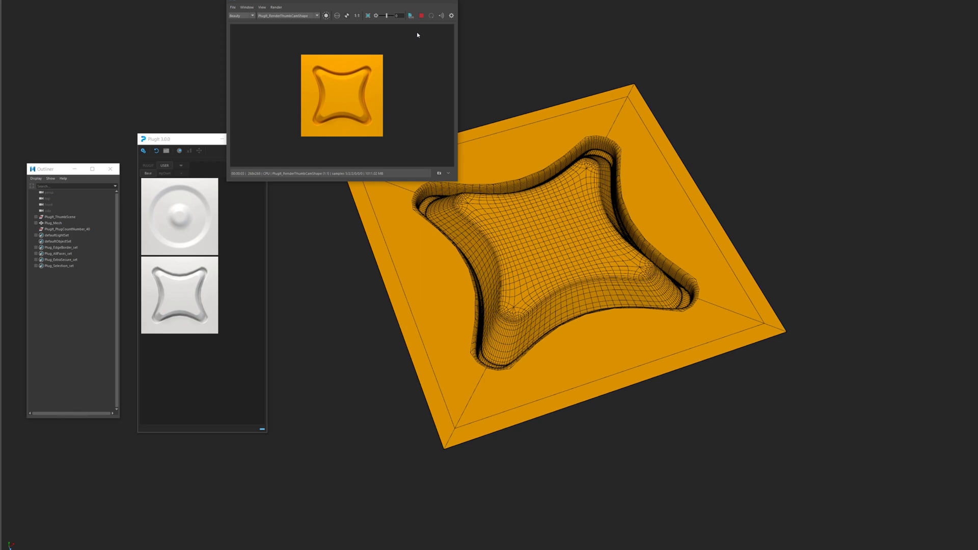
{"action": "left_click_drag", "start_coordinate": [371, 19], "coordinate": [404, 4]}
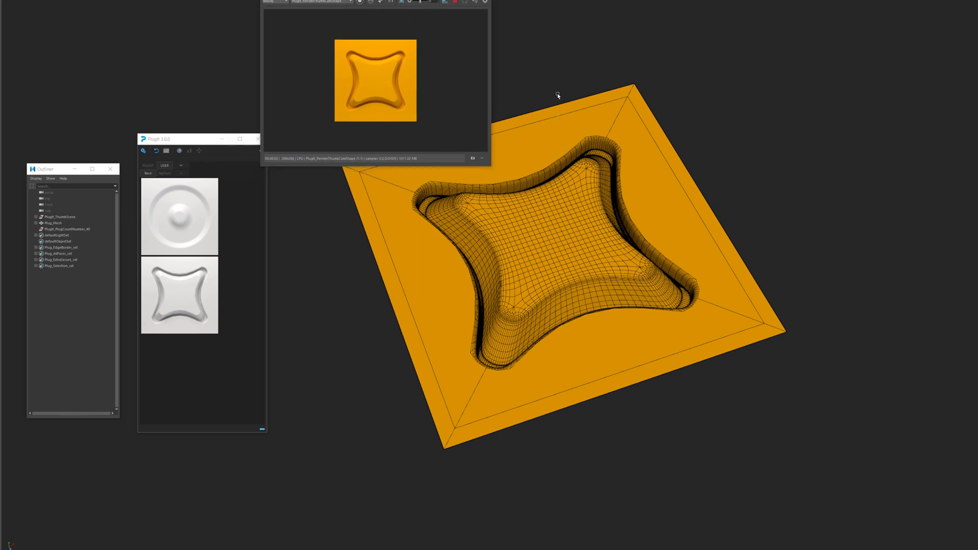
- Assign a neutral grey material to the plug mesh in place of the orange one
{"action": "left_click", "coordinate": [550, 126]}
{"action": "right_click_drag", "start_coordinate": [550, 126], "coordinate": [591, 302]}
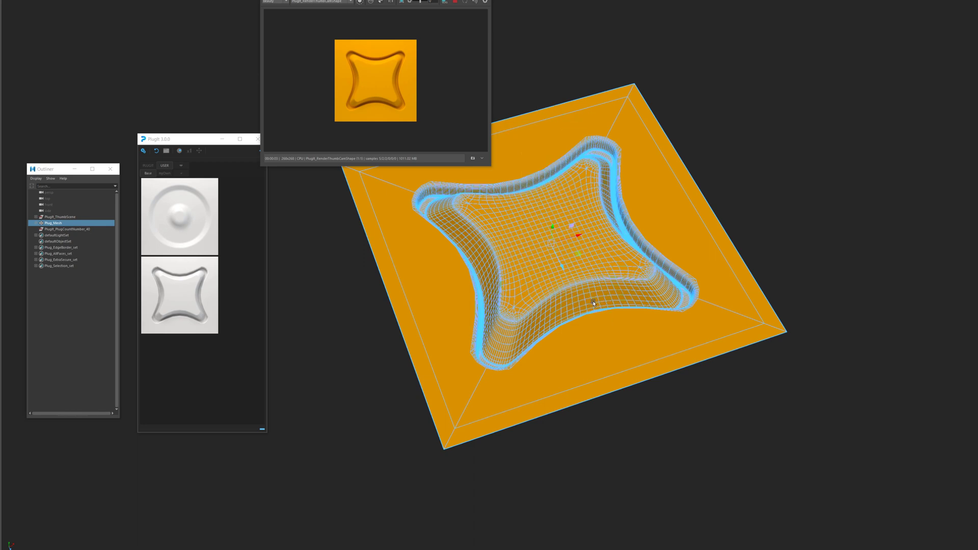
{"action": "right_click_drag", "start_coordinate": [576, 176], "coordinate": [617, 344]}
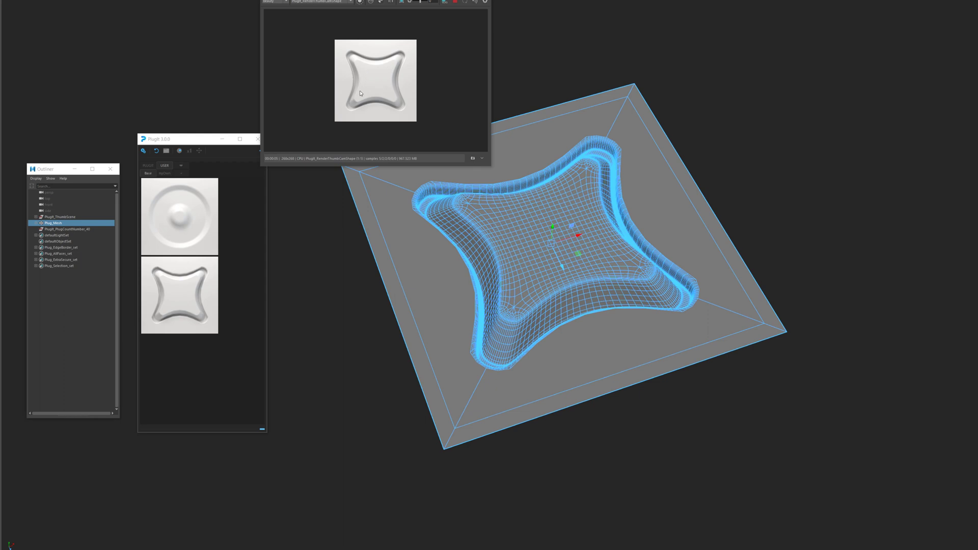
- Save the rendered thumbnail over Test.png in the PlugIt LIBRARY/USER/Base/Test folder
{"action": "left_click", "coordinate": [268, 0]}
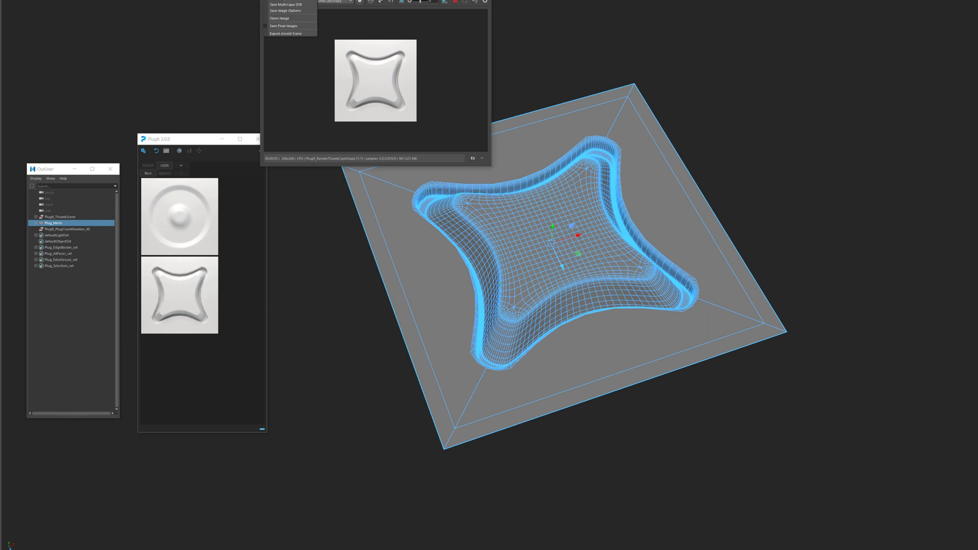
{"action": "left_click", "coordinate": [275, 2]}
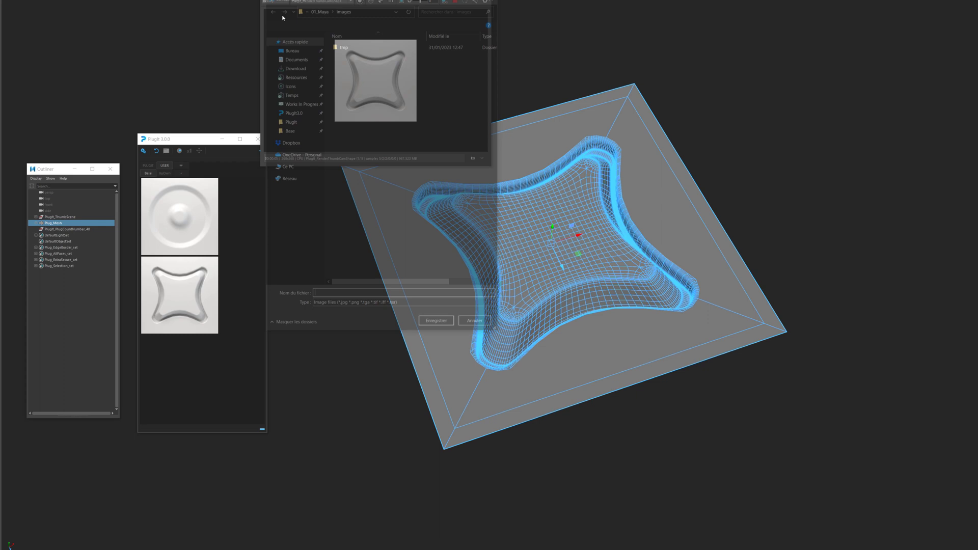
{"action": "left_click", "coordinate": [293, 131]}
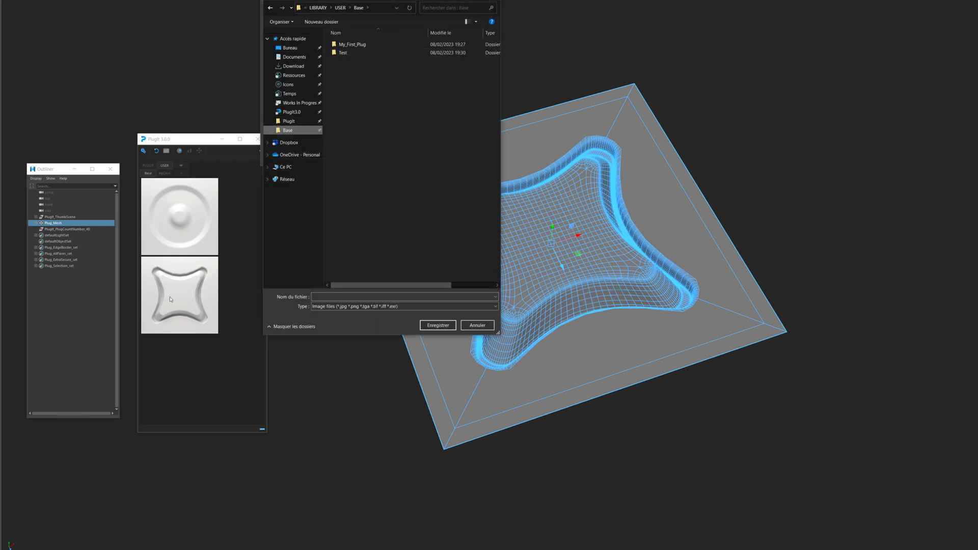
{"action": "left_click", "coordinate": [291, 123]}
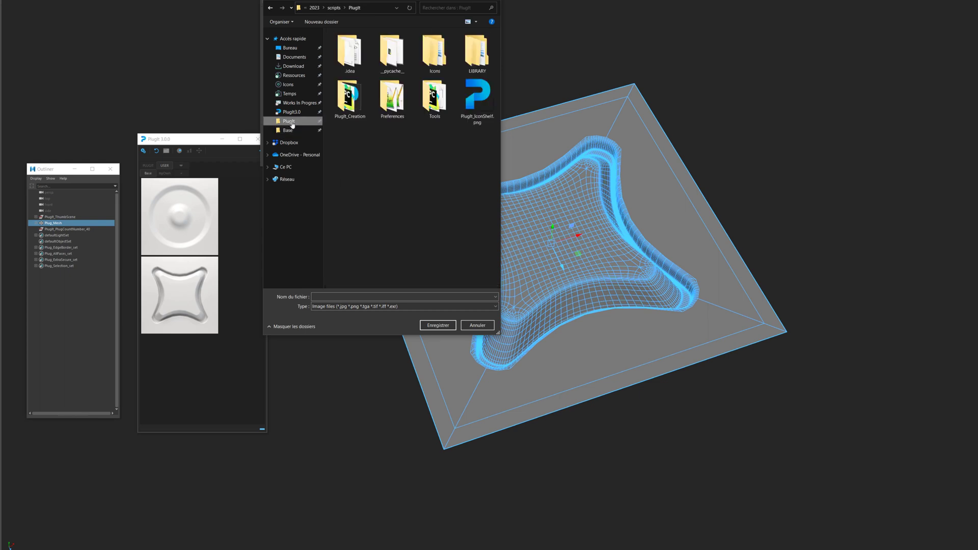
{"action": "double_click", "coordinate": [478, 51]}
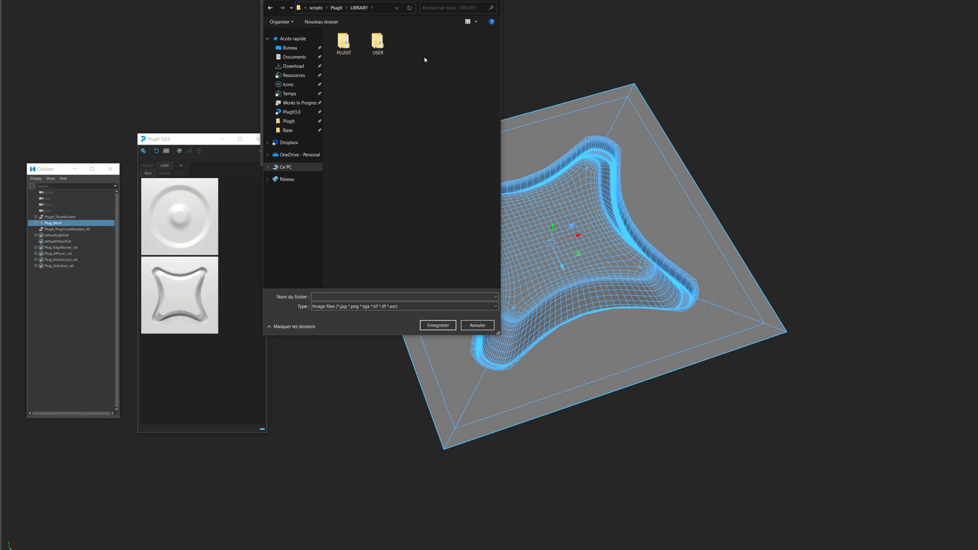
{"action": "double_click", "coordinate": [378, 43]}
{"action": "double_click", "coordinate": [352, 45]}
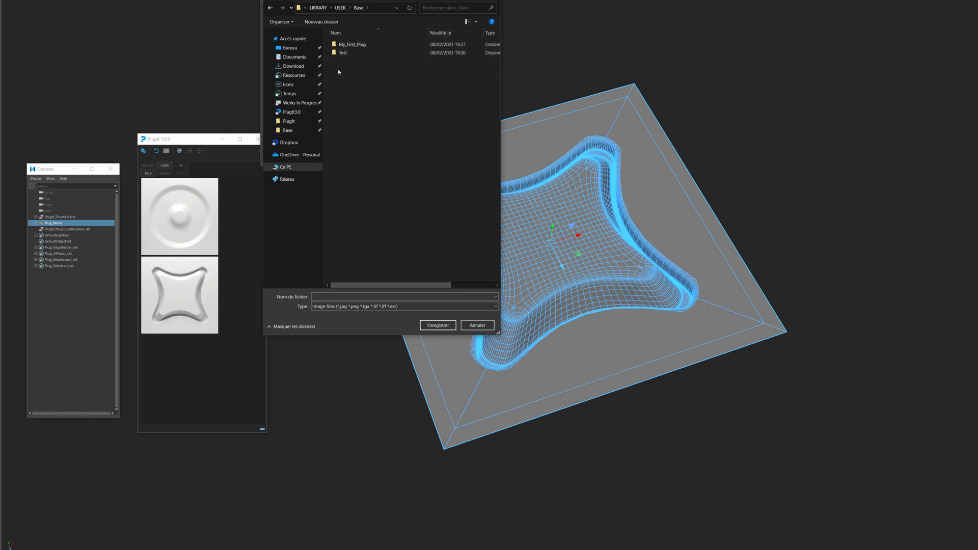
{"action": "left_click", "coordinate": [351, 55]}
{"action": "double_click", "coordinate": [351, 54]}
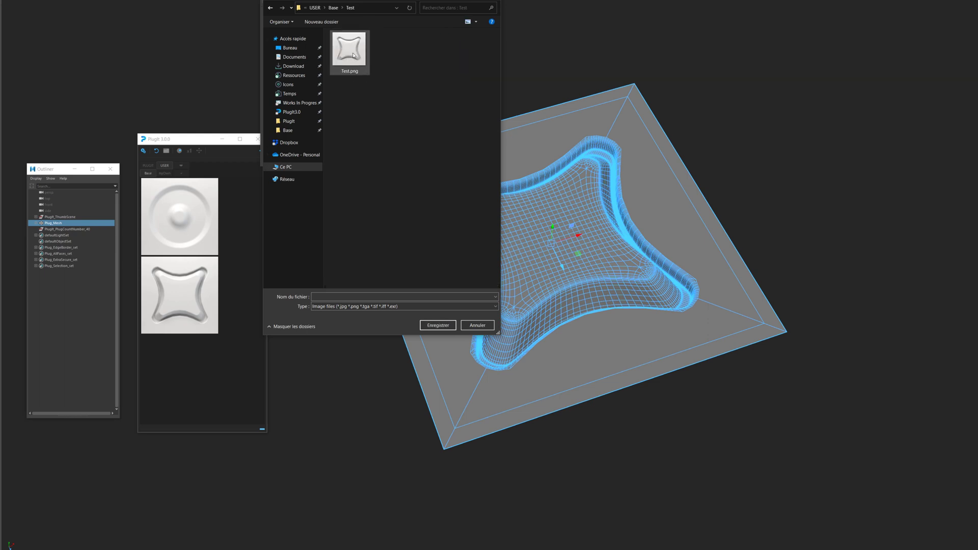
{"action": "double_click", "coordinate": [354, 55]}
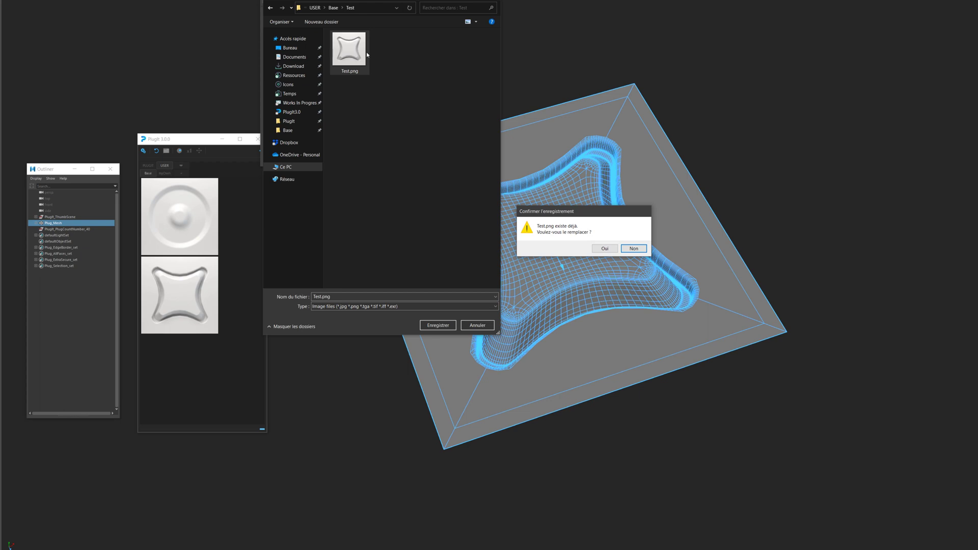
{"action": "left_click", "coordinate": [605, 249]}
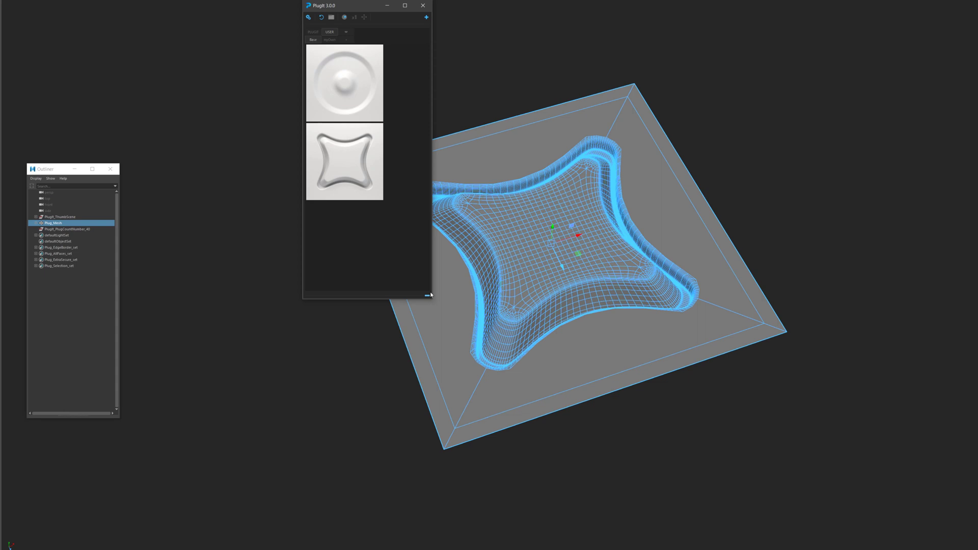
- Move the PlugIt window clear of the mesh and add a sub tab named NewTab to the USER library
{"action": "left_click_drag", "start_coordinate": [340, 6], "coordinate": [280, 52]}
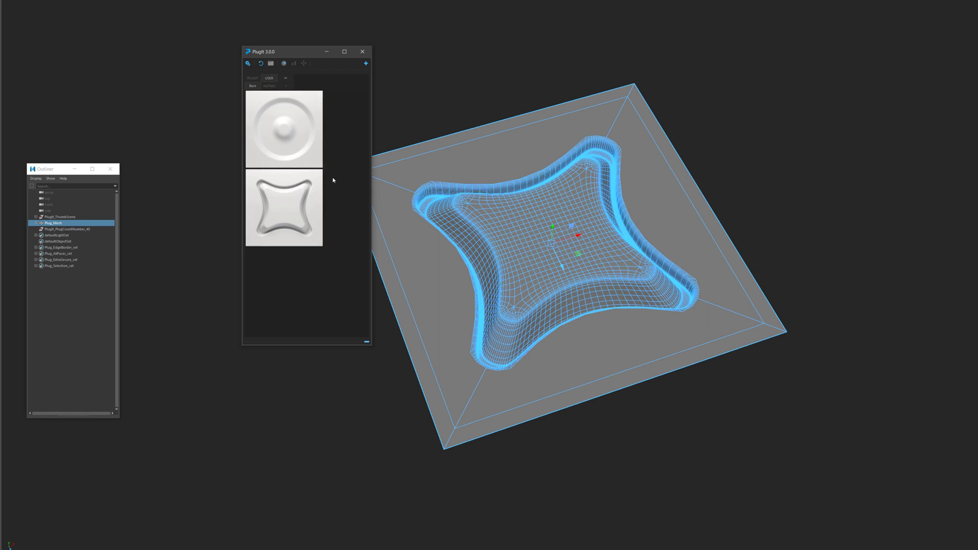
{"action": "left_click", "coordinate": [286, 86]}
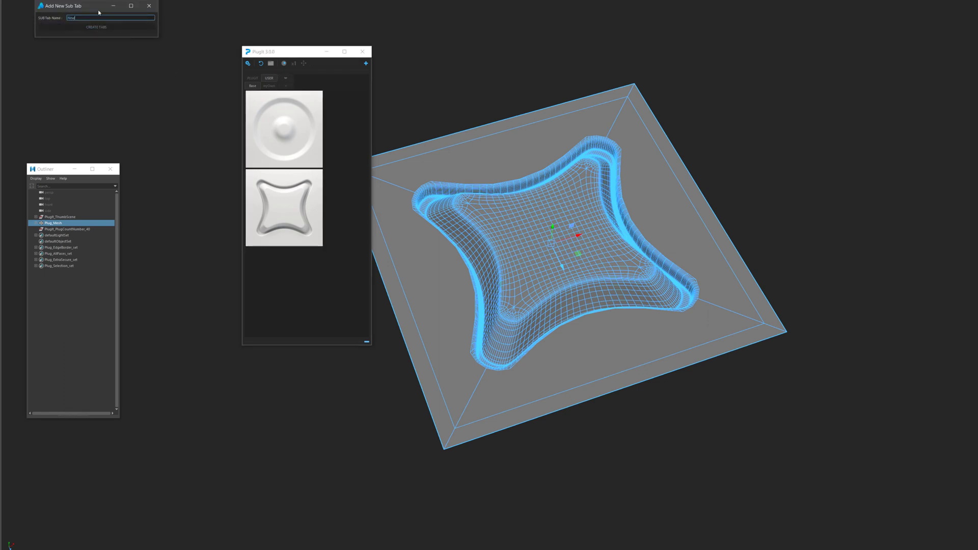
{"action": "type", "text": "NewTab"}
{"action": "key", "text": "Return"}
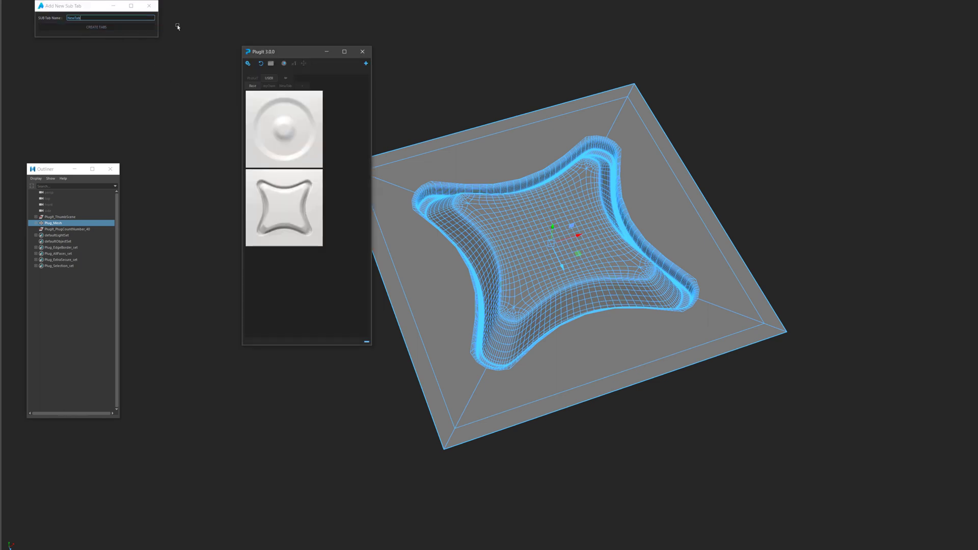
{"action": "left_click", "coordinate": [286, 87]}
{"action": "left_click", "coordinate": [253, 86]}
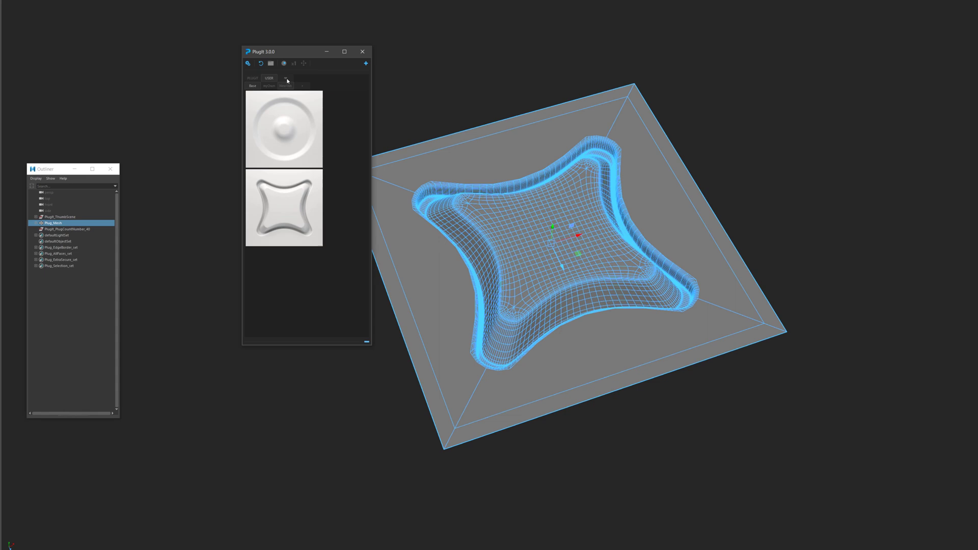
- Open the star plug's folder from the library, go up to LIBRARY/USER/Base and cut the Test folder
{"action": "right_click", "coordinate": [281, 194]}
{"action": "left_click", "coordinate": [298, 228]}
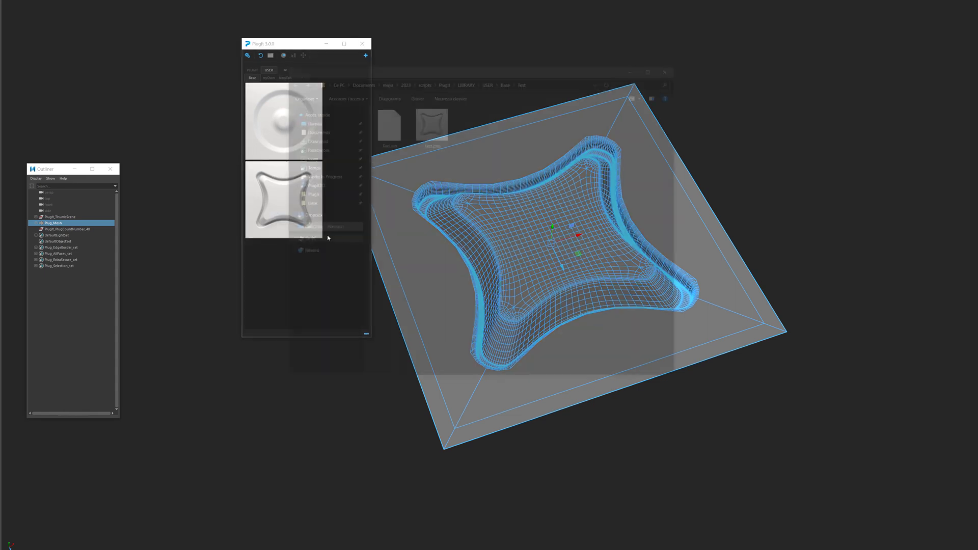
{"action": "left_click_drag", "start_coordinate": [455, 67], "coordinate": [557, 48]}
{"action": "left_click", "coordinate": [610, 61]}
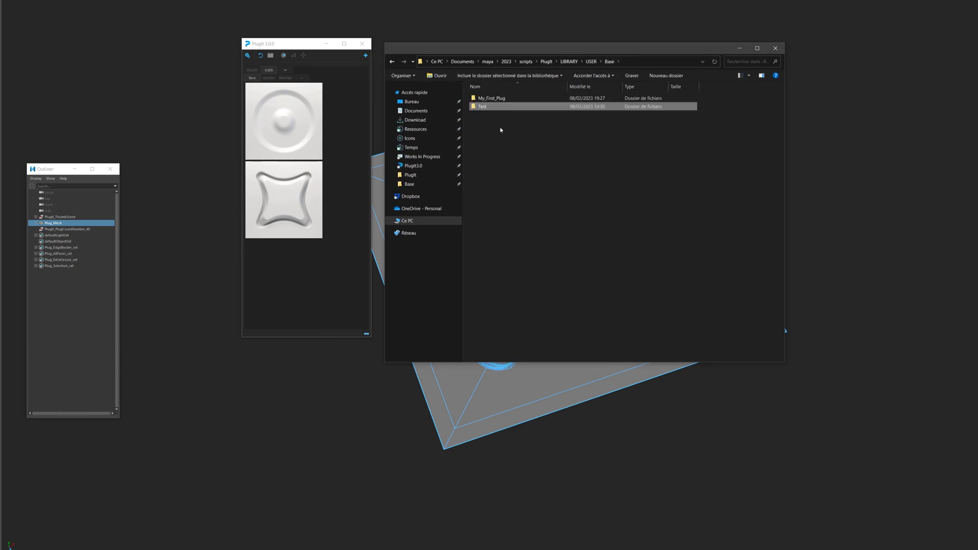
{"action": "left_click", "coordinate": [501, 130]}
{"action": "left_click_drag", "start_coordinate": [483, 127], "coordinate": [497, 106]}
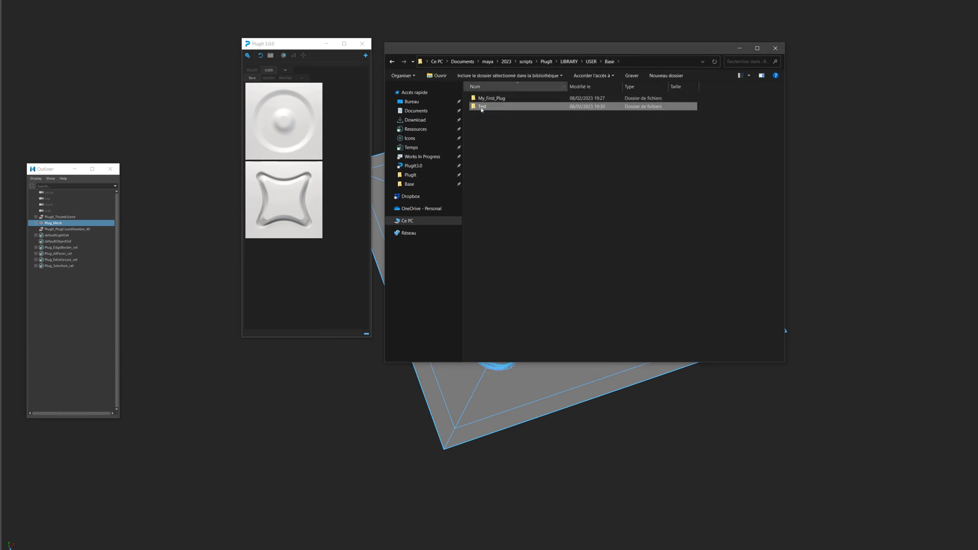
{"action": "left_click", "coordinate": [484, 127]}
{"action": "left_click", "coordinate": [485, 108]}
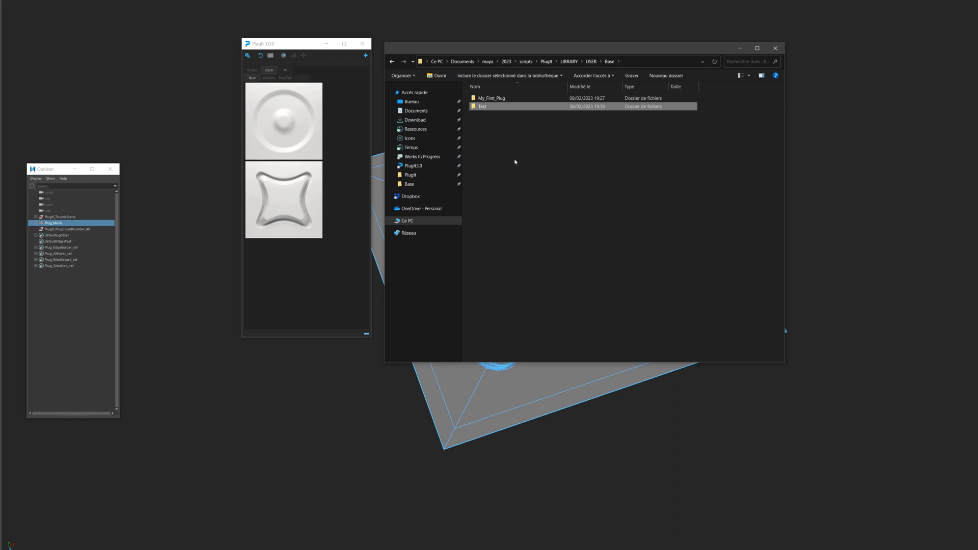
- Paste the Test folder into LIBRARY/USER/NewTab and dismiss the file explorer
{"action": "left_click", "coordinate": [591, 61]}
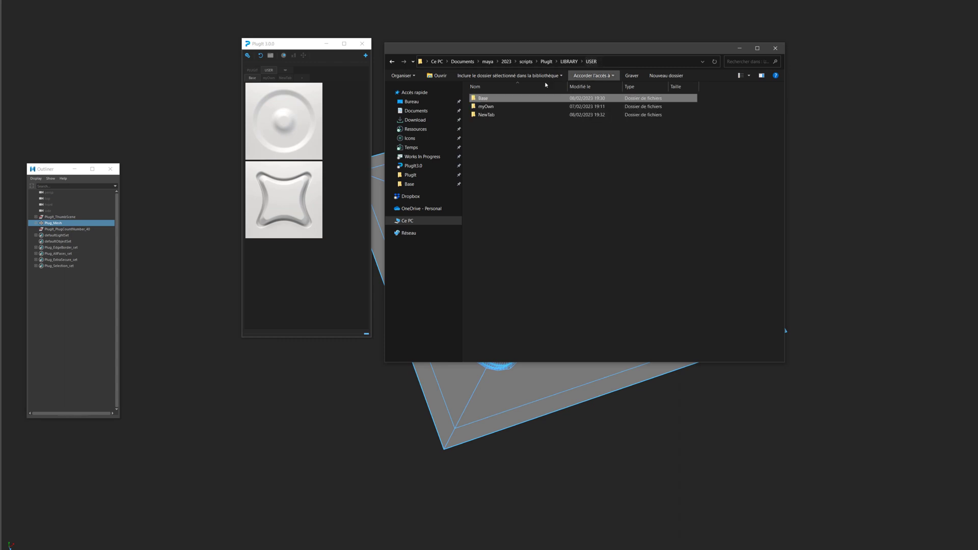
{"action": "double_click", "coordinate": [495, 115]}
{"action": "key", "text": "ctrl+v"}
{"action": "left_click", "coordinate": [572, 41]}
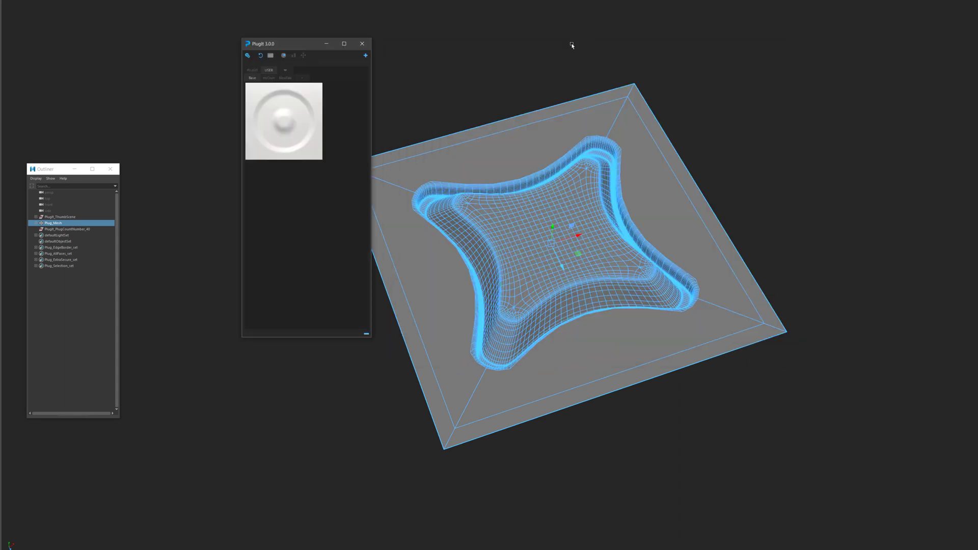
- Compare the Base and NewTab sub tabs, ending on NewTab, and reduce the plug thumbnail size
{"action": "left_click", "coordinate": [284, 78]}
{"action": "left_click", "coordinate": [253, 78]}
{"action": "left_click", "coordinate": [284, 77]}
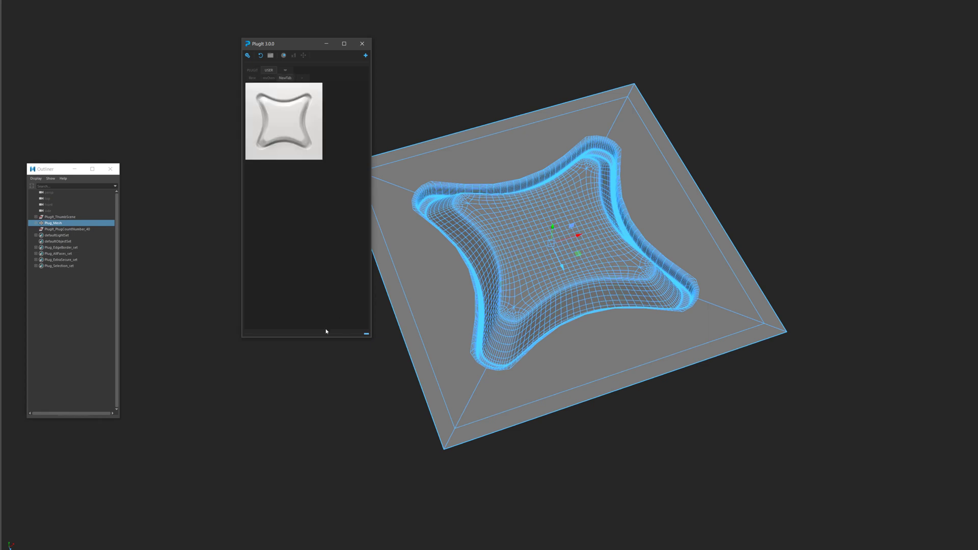
{"action": "left_click_drag", "start_coordinate": [366, 335], "coordinate": [320, 334]}
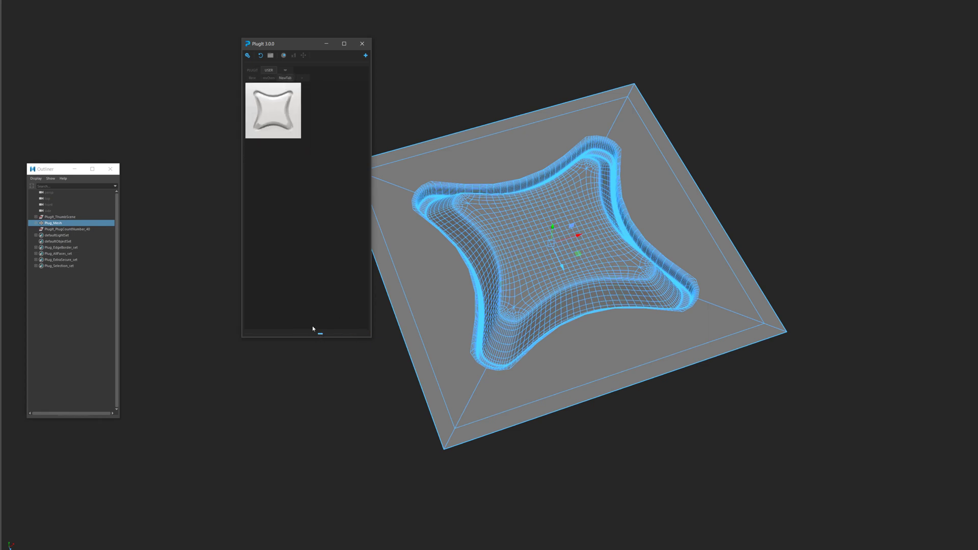
- Clear the plug mesh selection and show the built-in PlugIt library's Round plugs with even smaller thumbnails
{"action": "left_click", "coordinate": [407, 139]}
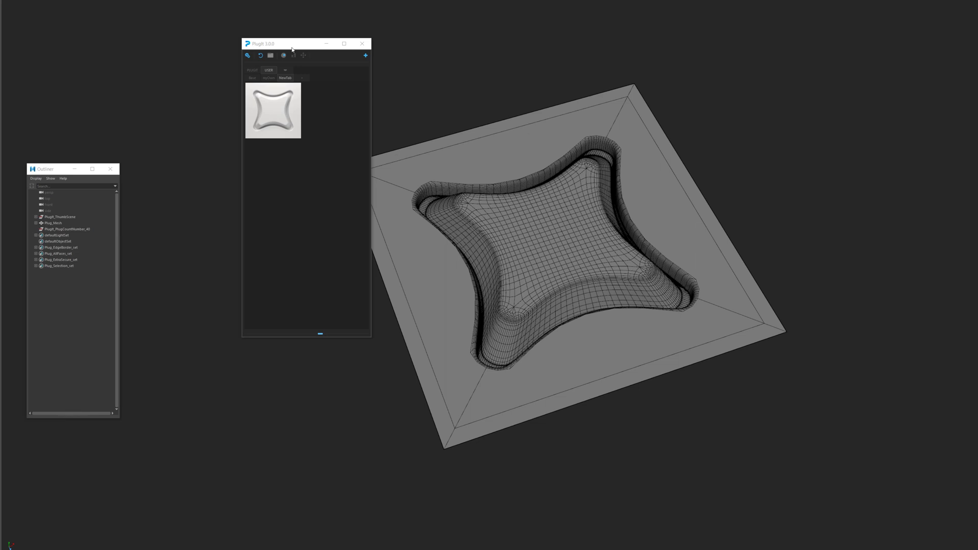
{"action": "left_click", "coordinate": [251, 69]}
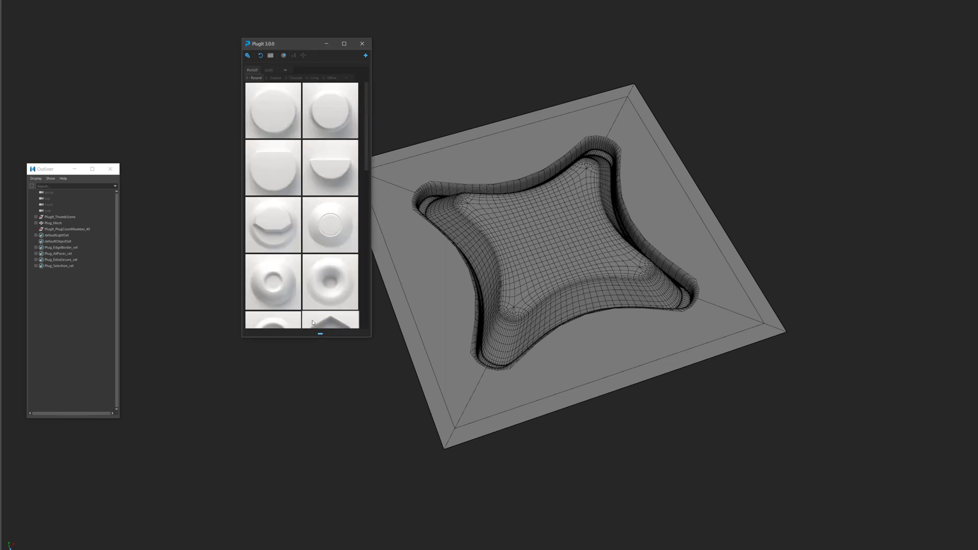
{"action": "left_click_drag", "start_coordinate": [321, 335], "coordinate": [293, 334]}
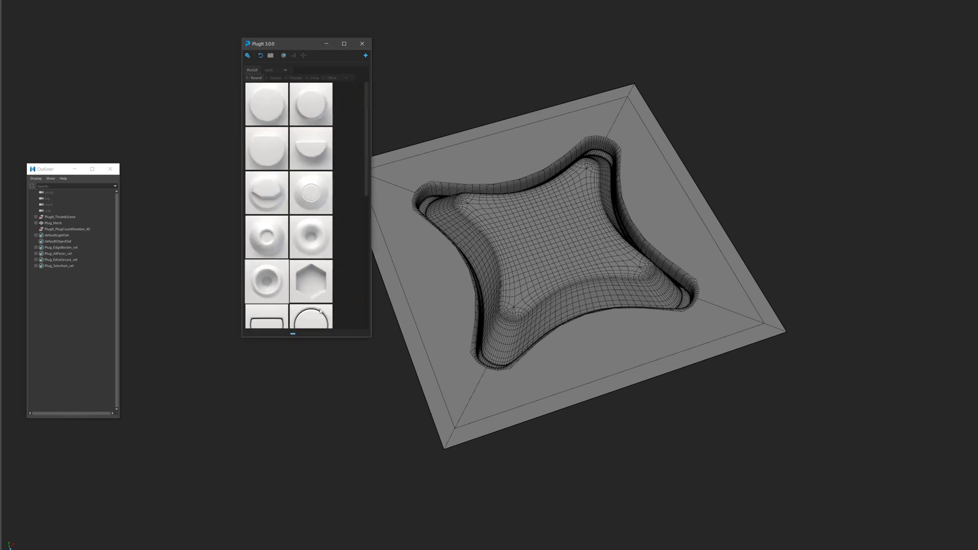